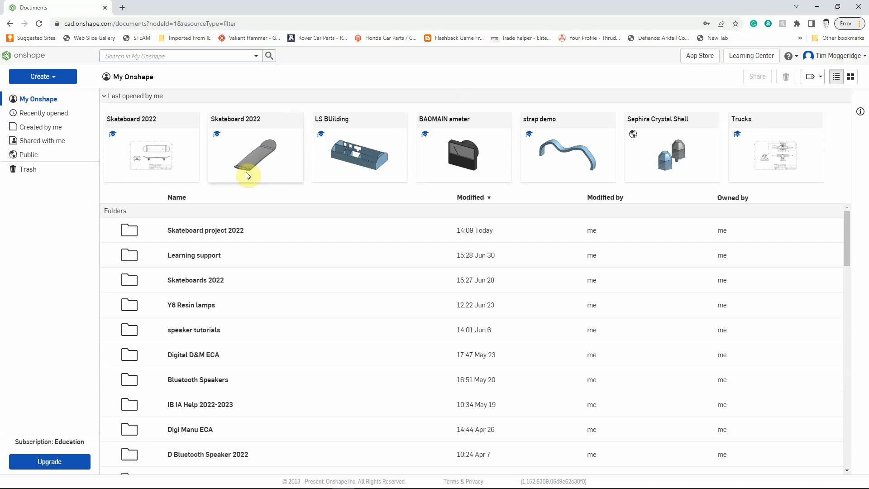
Step: Open the Skateboard 2022 document with the deck model from the Skateboard project 2022 folder
left_click(191, 230)
double_click(129, 120)
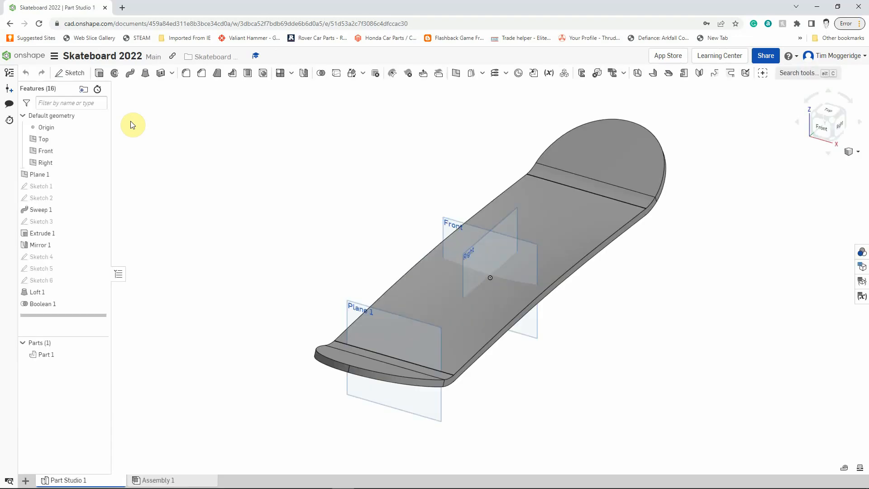
mouse_move(375, 200)
right_mouse_down()
mouse_move(366, 183)
mouse_move(390, 198)
mouse_move(380, 182)
mouse_move(384, 194)
mouse_move(376, 188)
right_mouse_up()
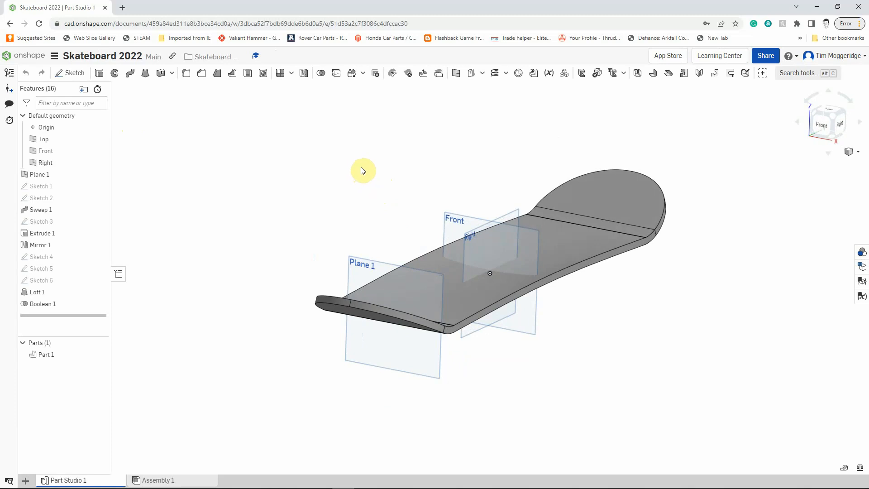
mouse_move(384, 197)
right_mouse_down()
mouse_move(378, 202)
mouse_move(368, 165)
mouse_move(413, 225)
mouse_move(389, 210)
right_mouse_up()
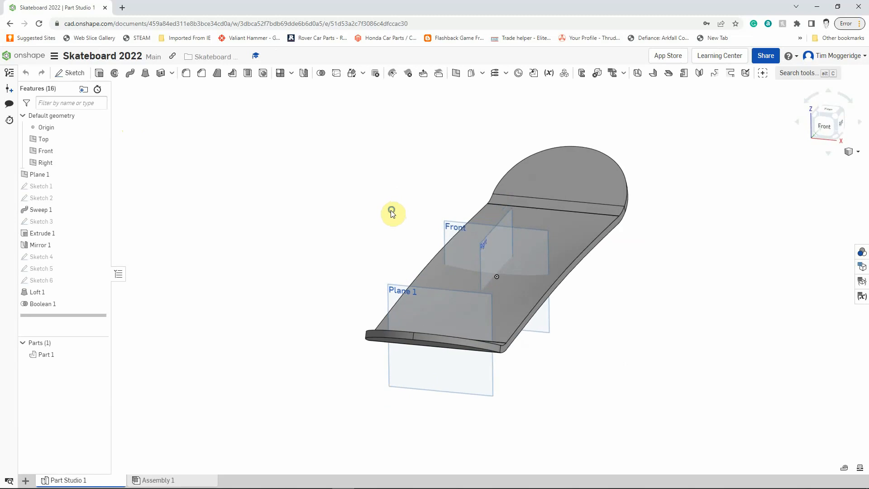
Step: Start a new sketch on the Top plane of the skateboard deck
right_click(41, 142)
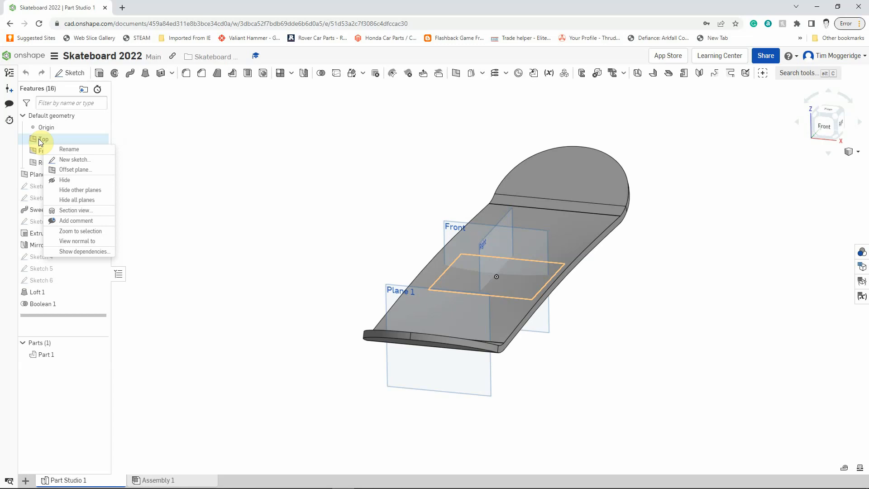
left_click(75, 160)
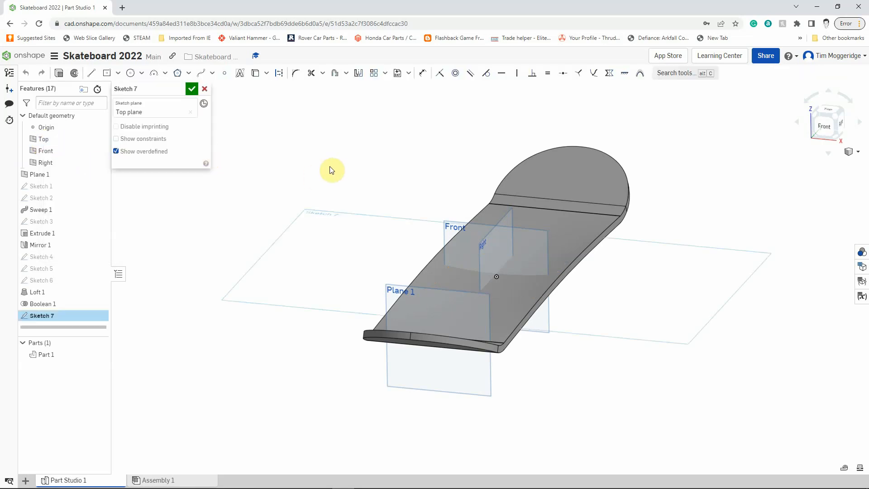
key("n")
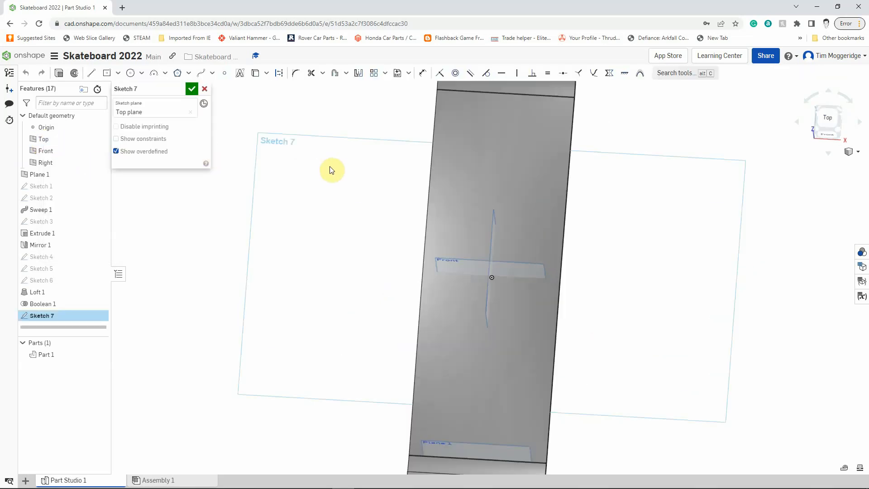
scroll(342, 169, "down", 5)
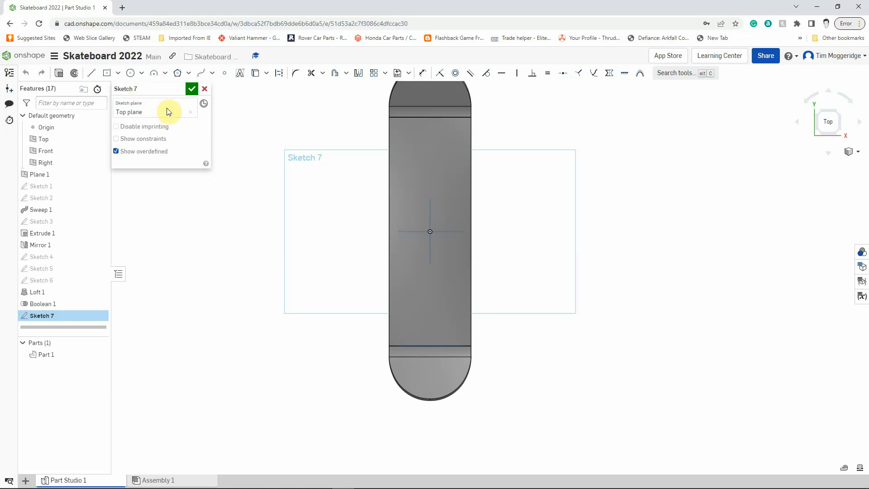
Step: Sketch a circle about 37 mm in diameter near the deck's lower end, left of its centreline
left_click(131, 73)
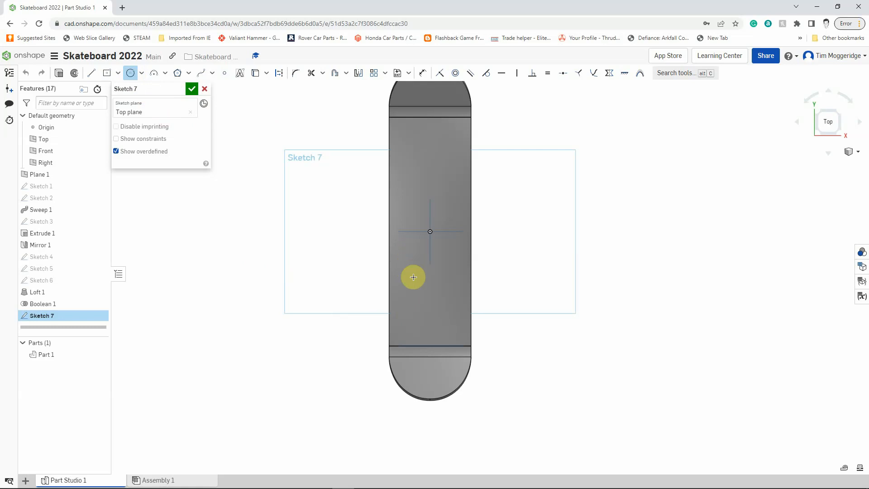
left_click(411, 321)
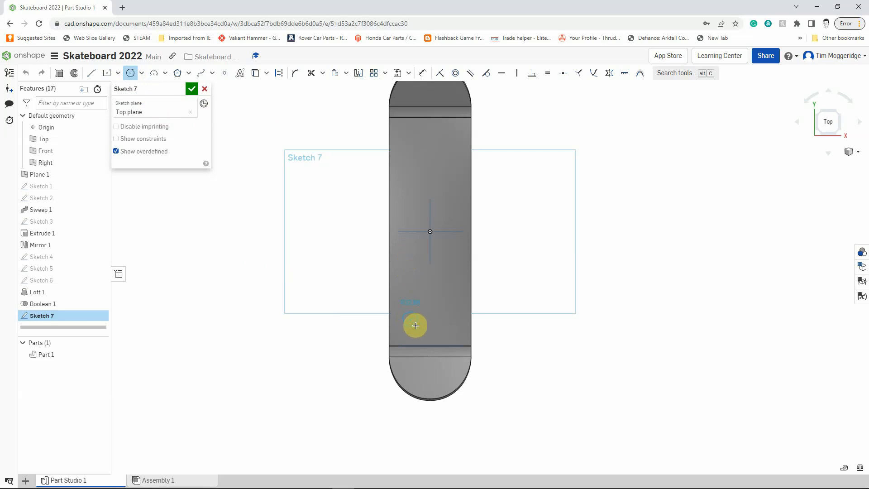
left_click(415, 325)
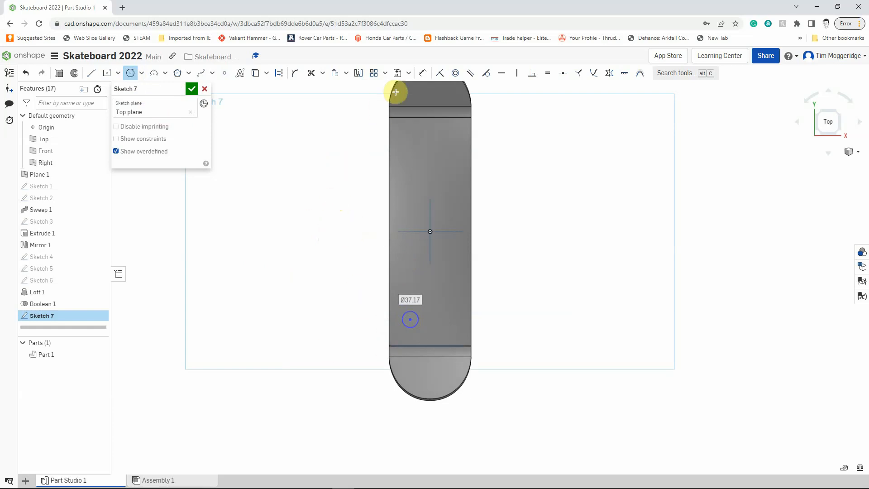
Step: Dimension the distance from the Front plane to the circle's centre as 250 mm
left_click(422, 73)
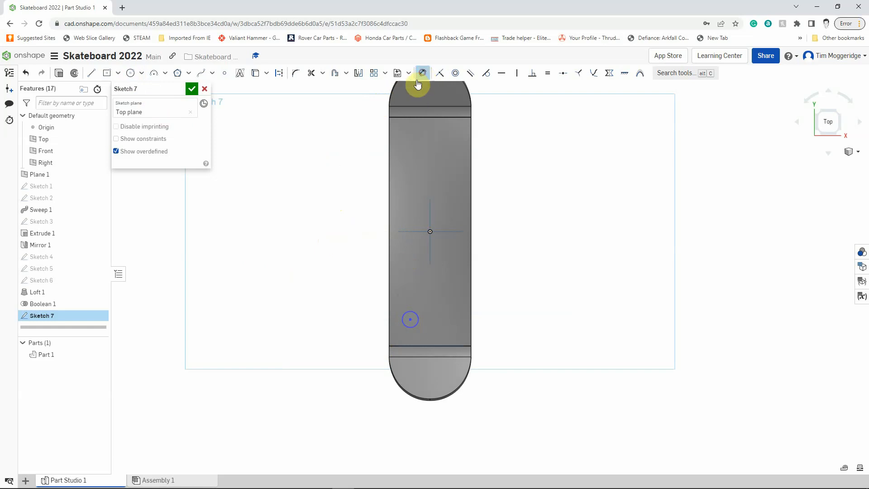
left_click(411, 231)
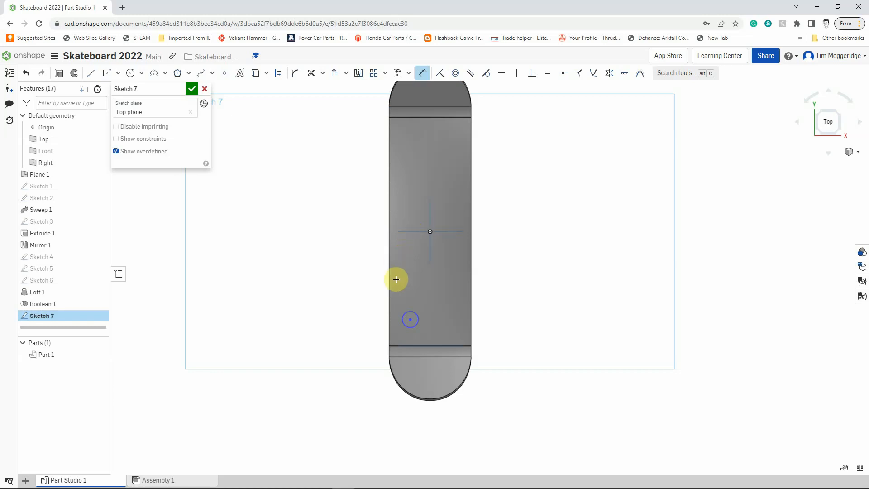
left_click(409, 319)
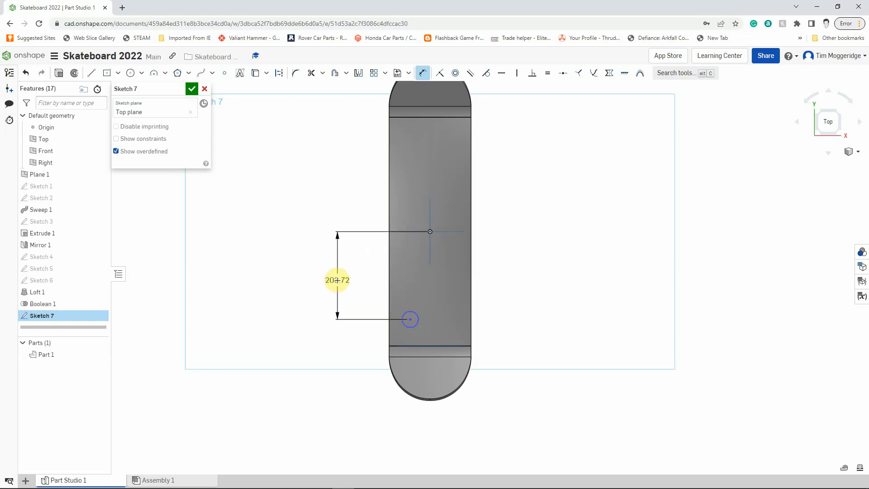
left_click(337, 281)
type("25")
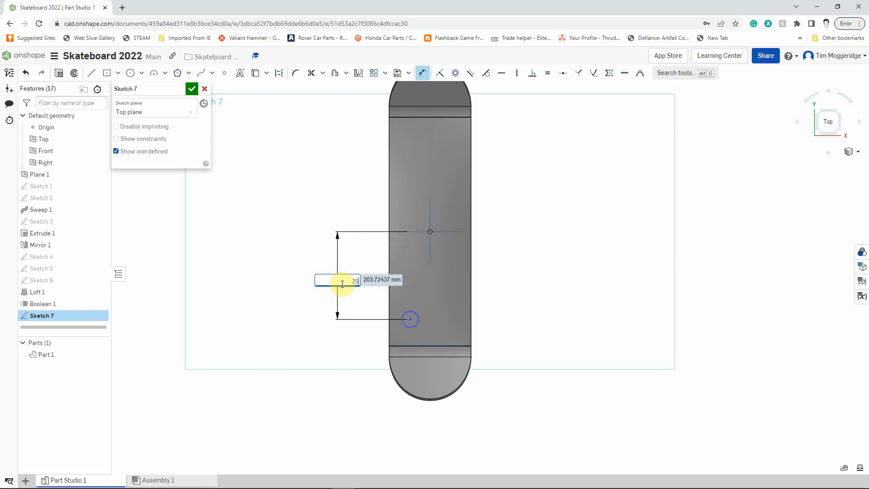
type("0")
key("Return")
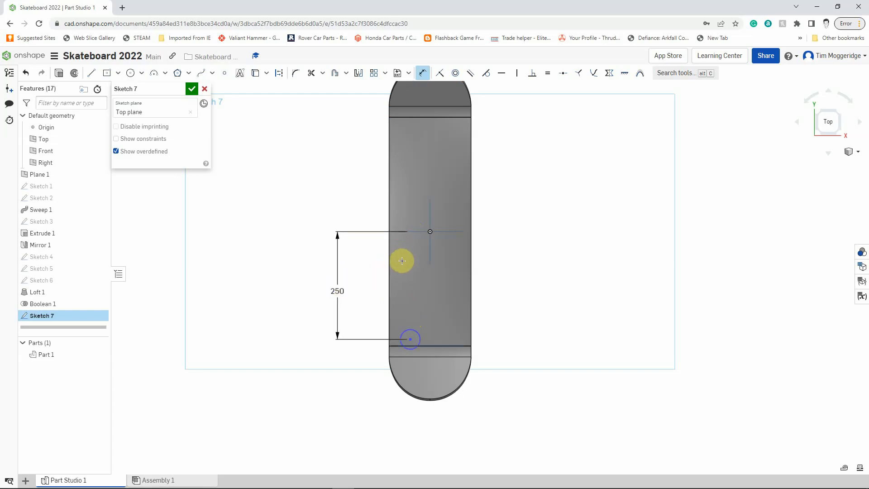
Step: Dimension the distance from the Right plane to the circle's centre as 21 mm
left_click(429, 246)
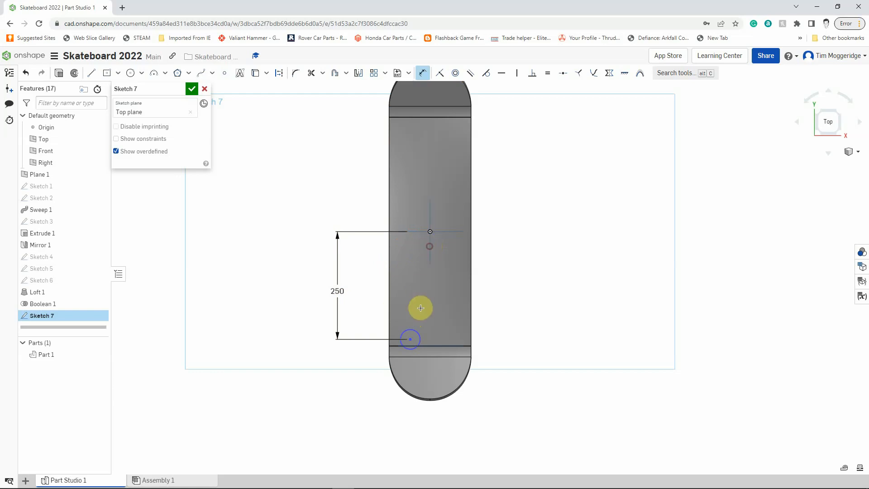
left_click(410, 338)
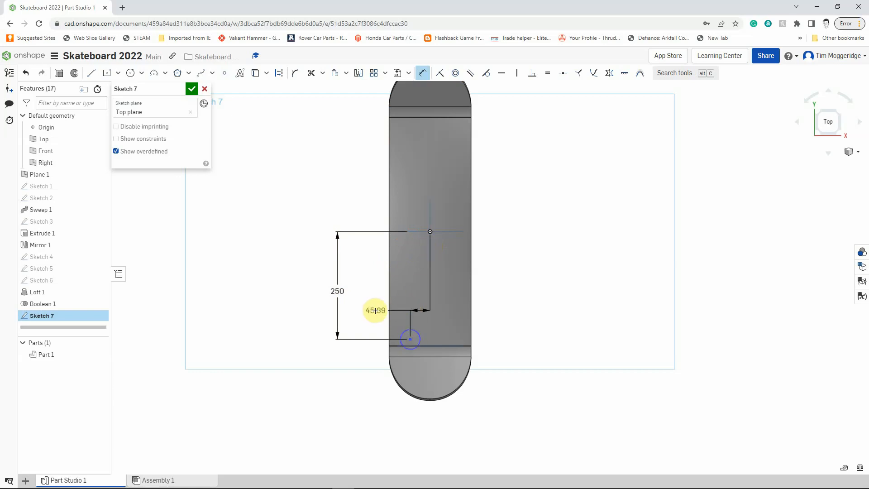
left_click(368, 310)
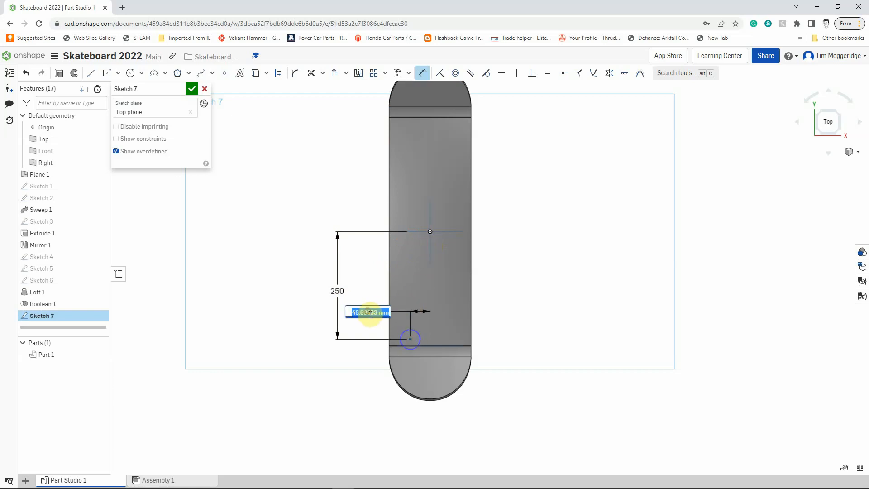
type("21")
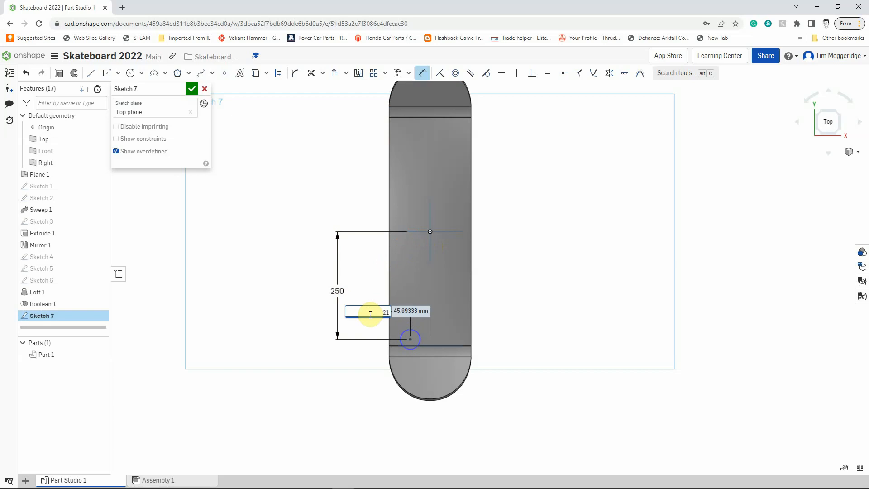
key("Return")
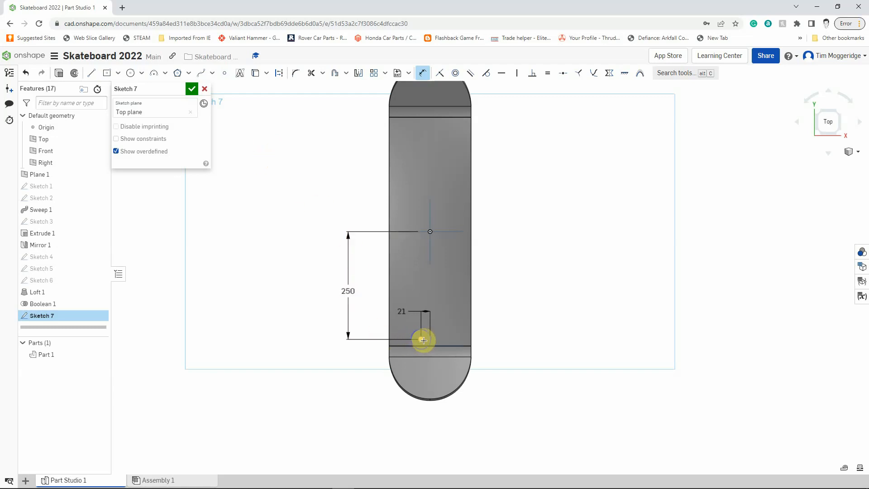
Step: Sketch a second circle about 70 mm in diameter, with its centre aligned vertically above the first circle's centre
left_click(130, 72)
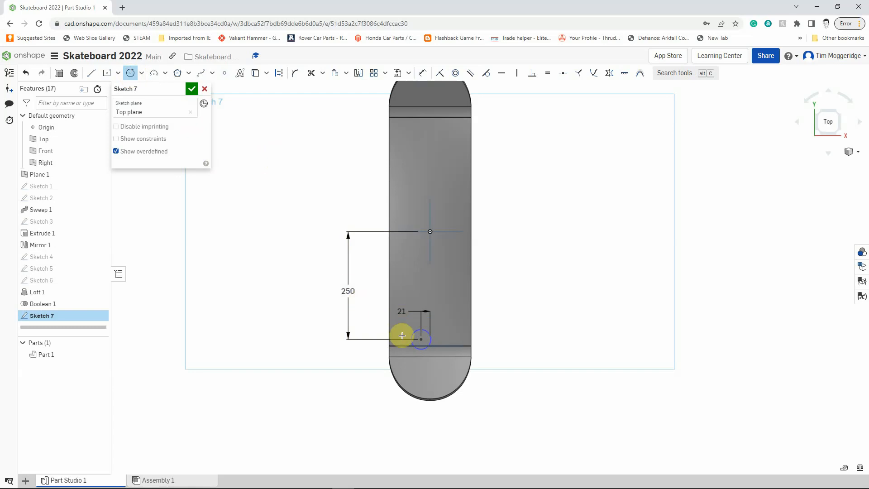
left_click(420, 338)
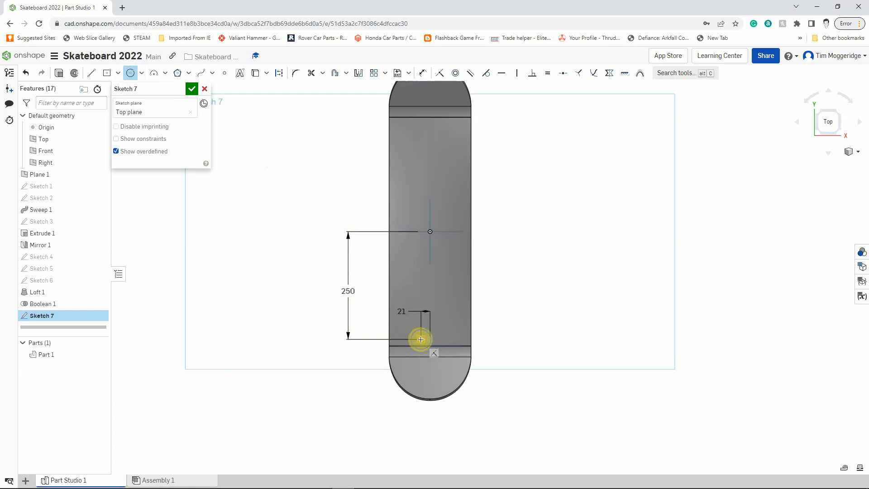
left_click(422, 286)
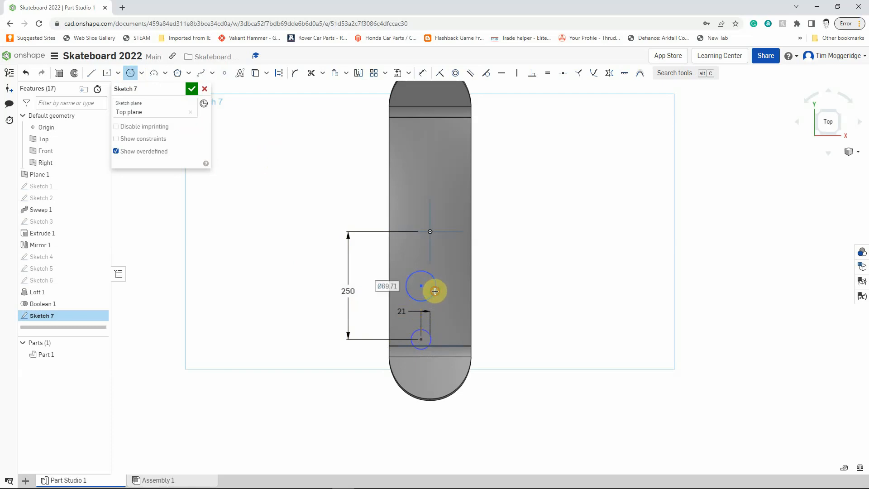
left_click(435, 291)
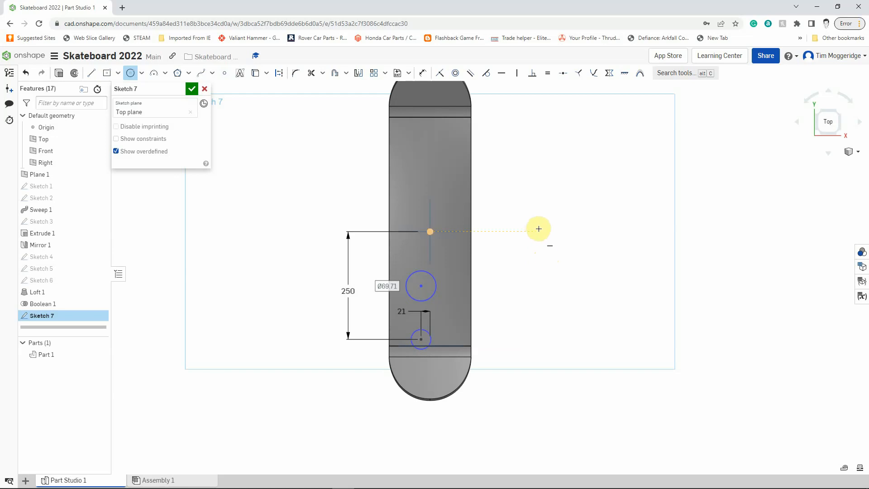
Step: Dimension the vertical distance between the two circle centres as 63 mm
left_click(422, 73)
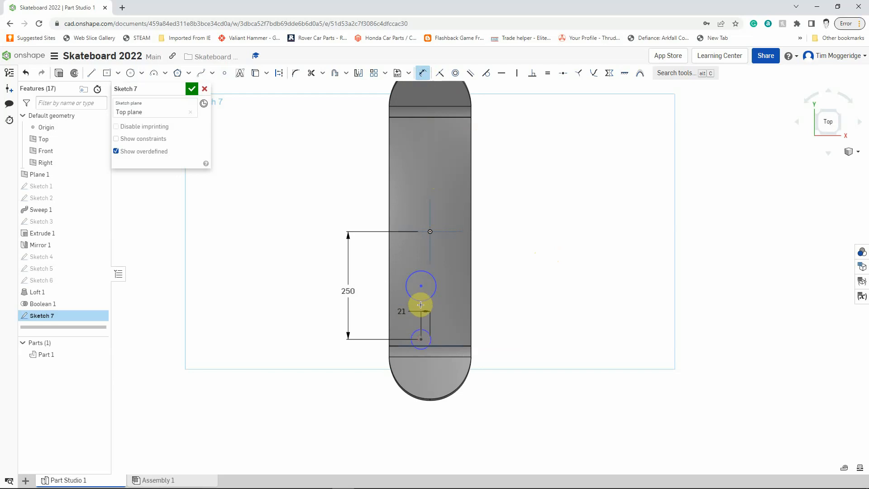
left_click(421, 287)
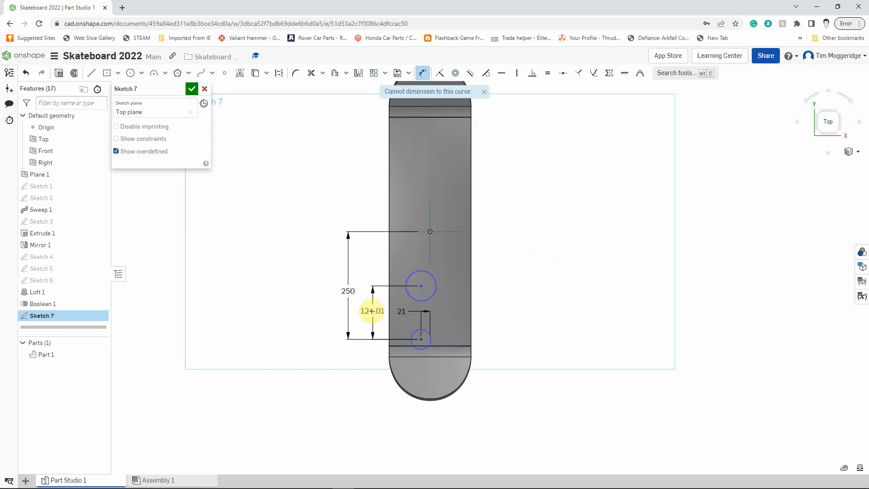
left_click(369, 311)
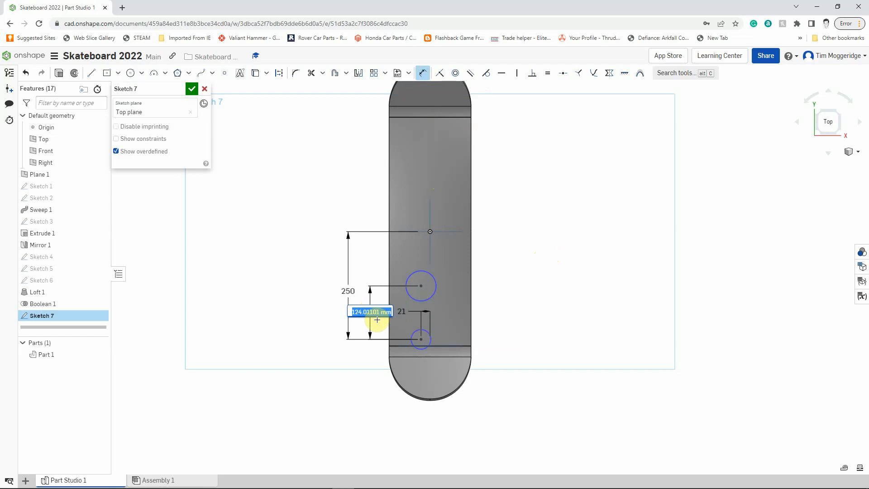
type("63")
key("Return")
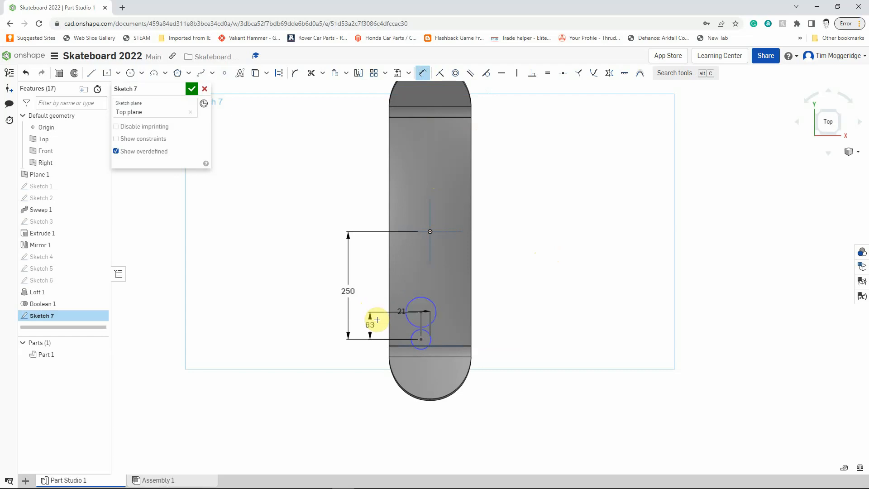
Step: Dimension the upper circle's diameter as 5 mm
left_click(410, 301)
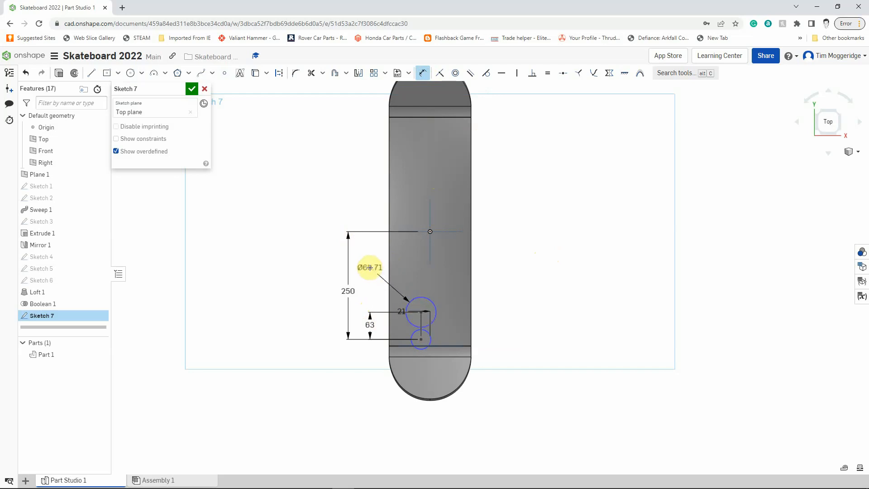
left_click(370, 268)
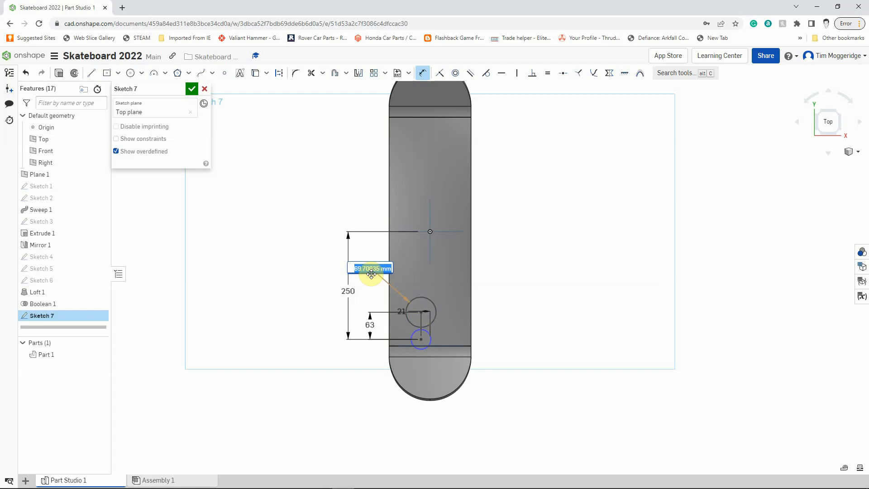
type("5")
key("Return")
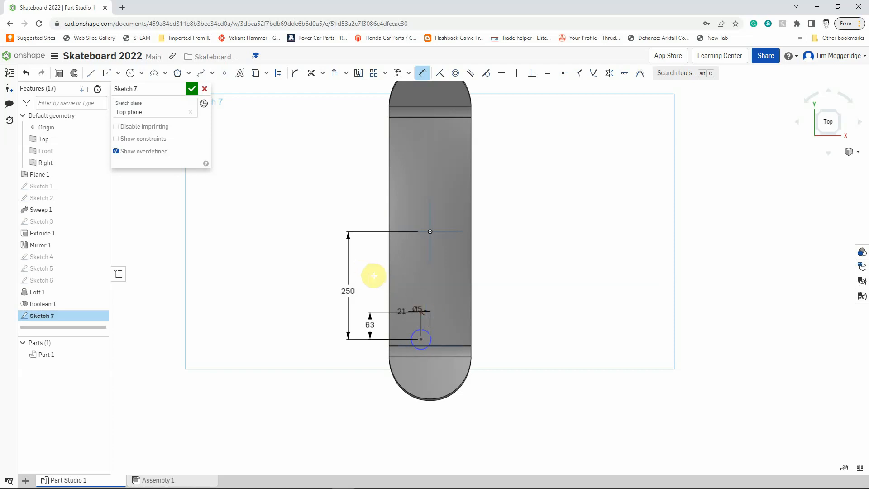
Step: Apply an Equal constraint between the 5 mm upper circle and the larger lower circle
scroll(428, 337, "up", 2)
scroll(425, 332, "up", 5)
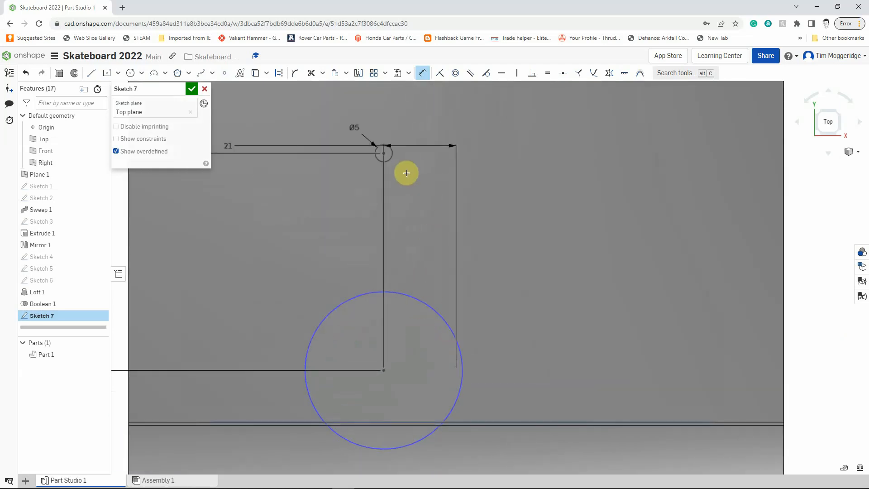
scroll(402, 171, "down", 1)
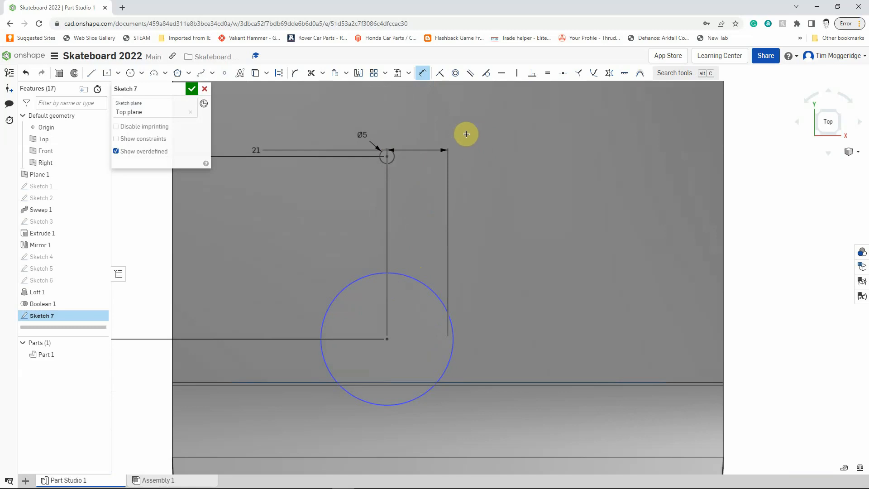
left_click(549, 74)
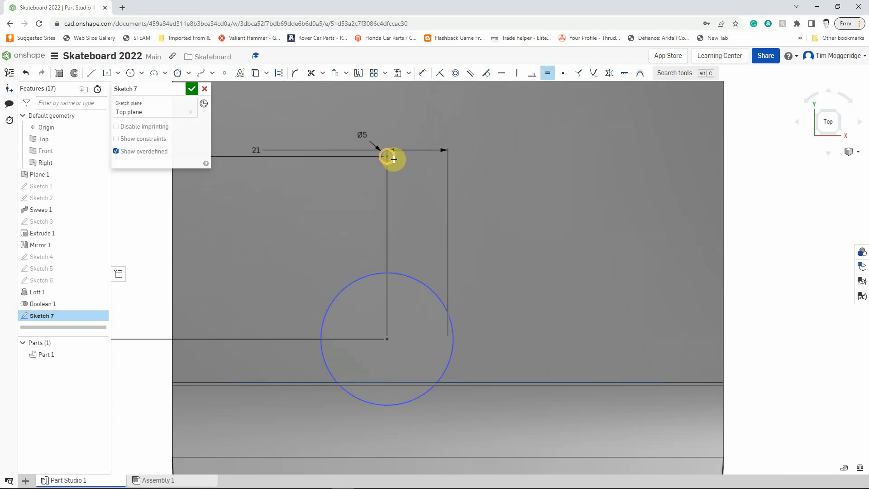
left_click(393, 158)
left_click(409, 275)
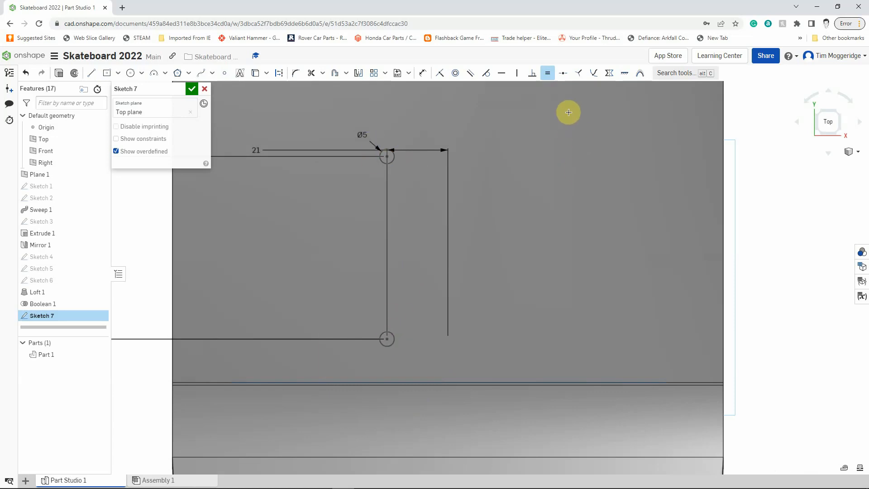
left_click(408, 74)
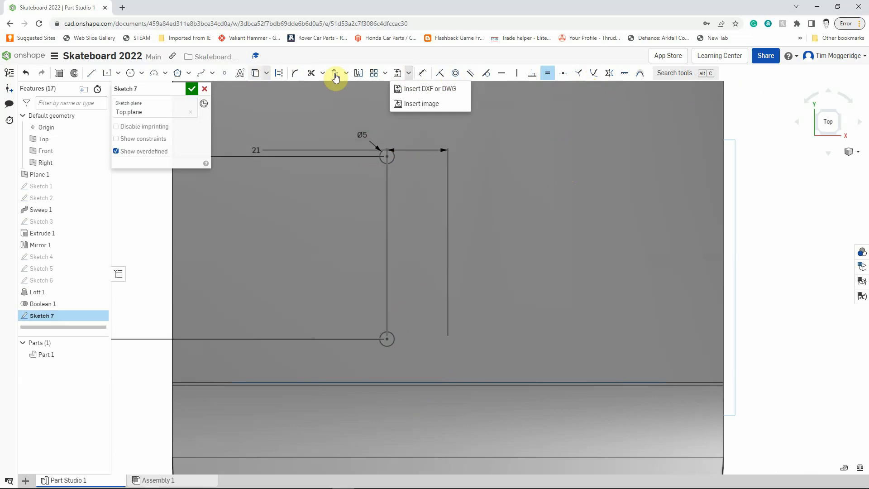
left_click(753, 95)
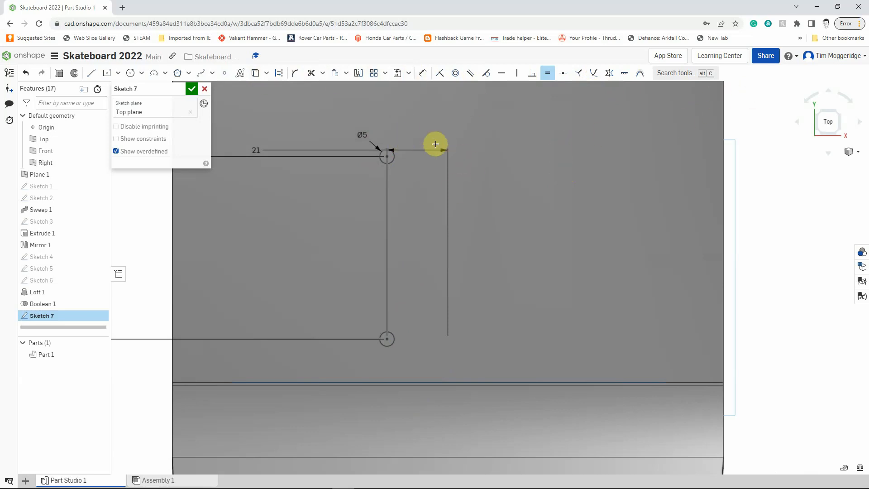
Step: Test the Equal constraint by setting the upper circle's diameter to 10 mm and restoring it to 5 mm
left_click(547, 73)
double_click(363, 135)
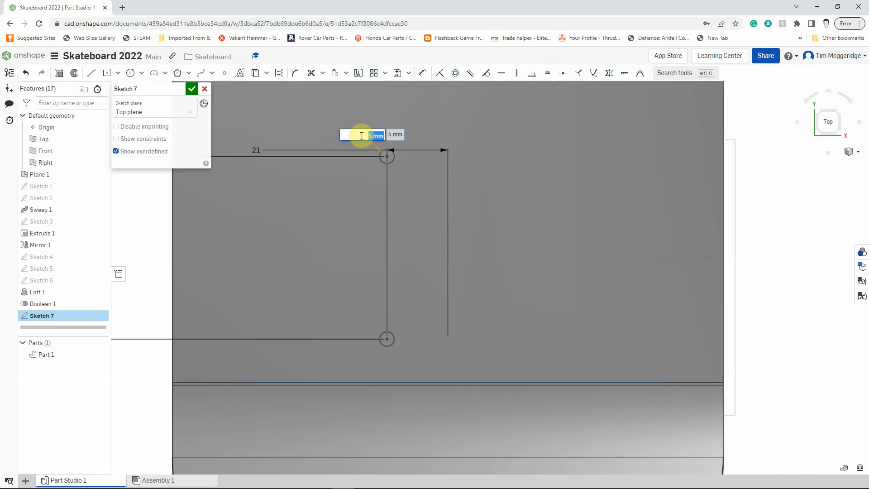
key("Return")
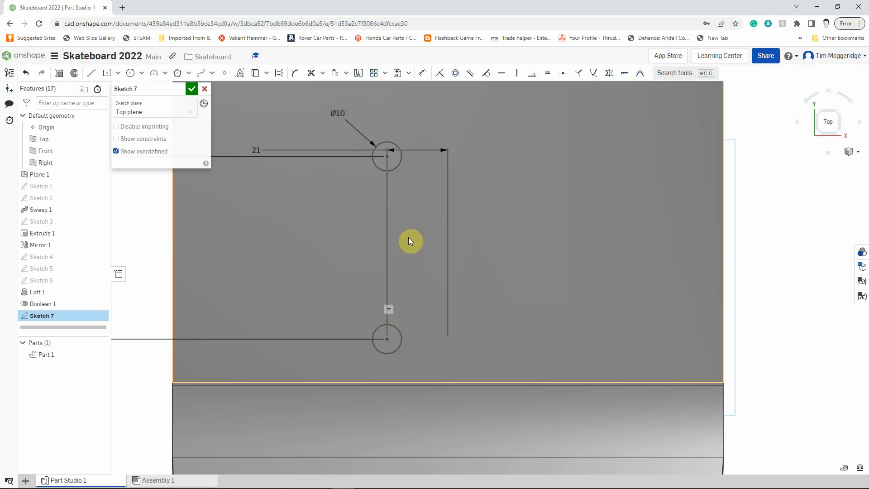
double_click(340, 114)
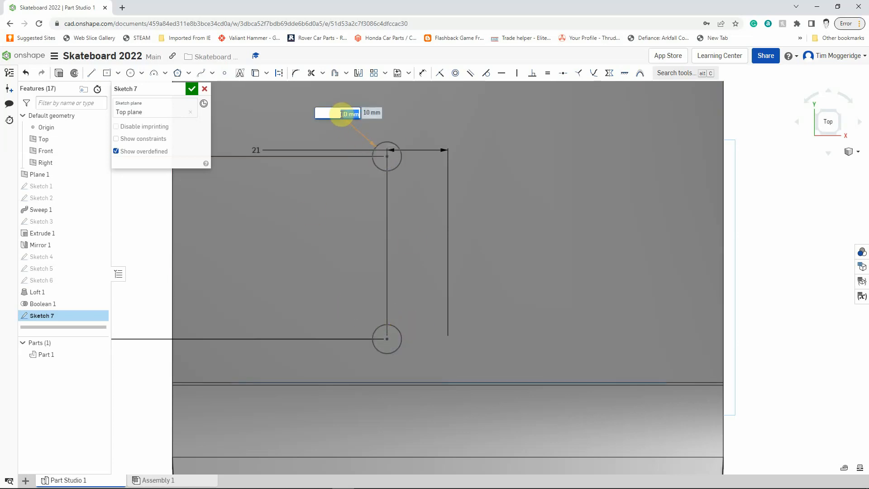
key("Return")
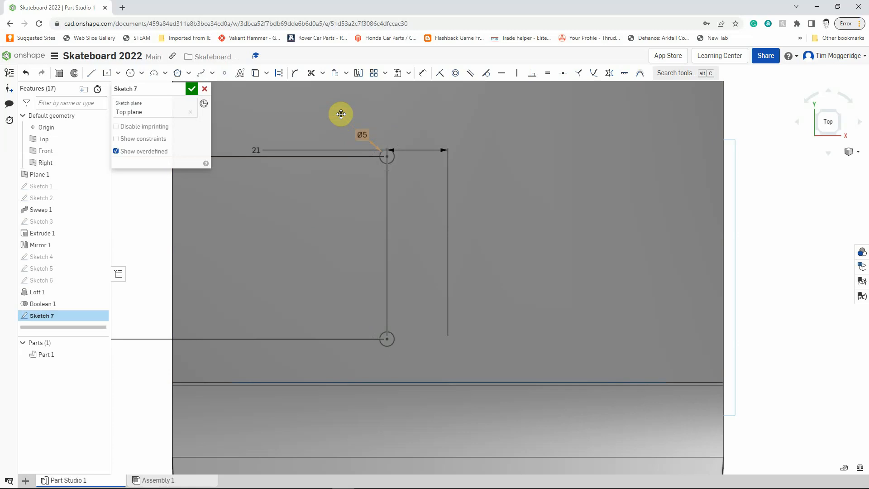
Step: Mirror both 5 mm circles in the sketch across the Right plane, along the deck's lengthwise centre
scroll(343, 114, "down", 5)
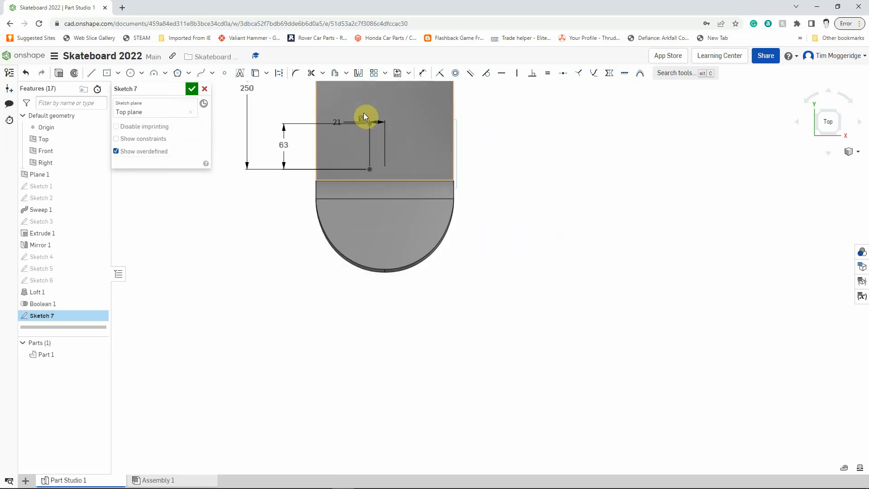
right_click(535, 163)
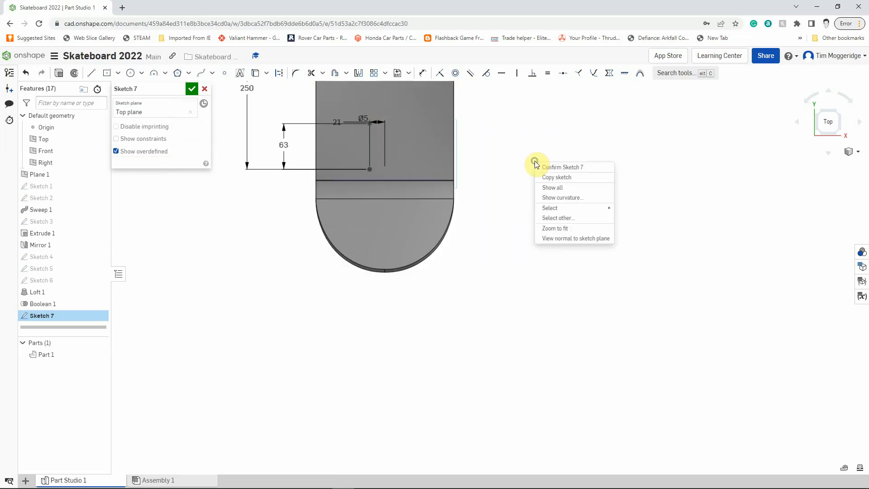
left_click(555, 228)
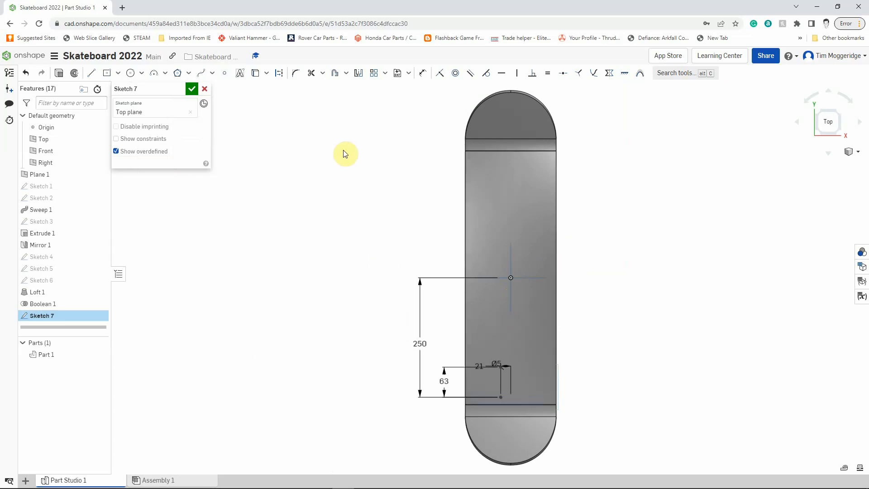
left_click(357, 74)
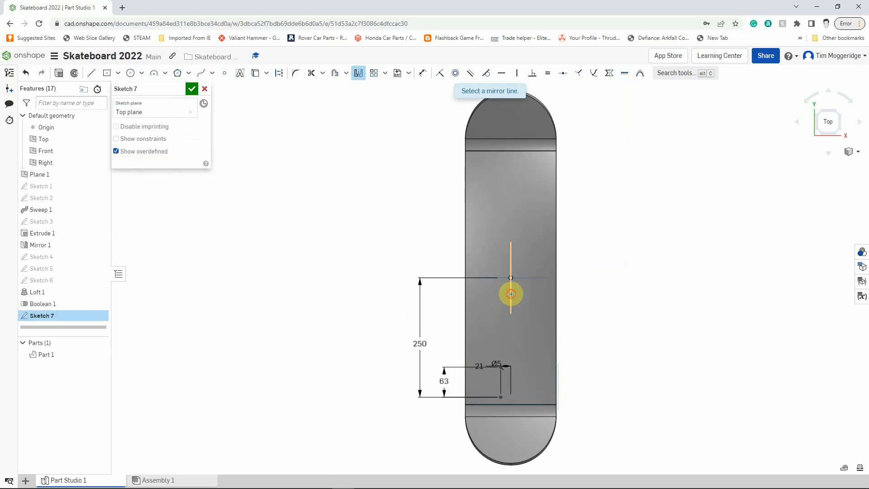
left_click(511, 294)
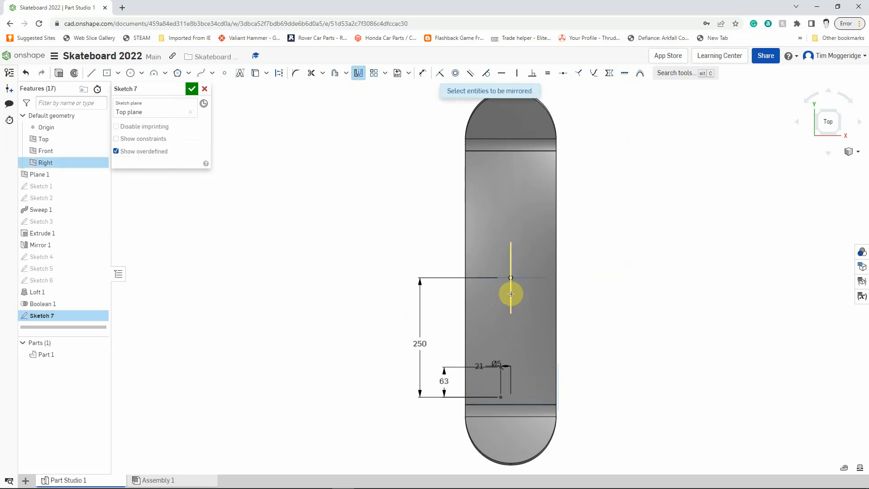
left_click(502, 397)
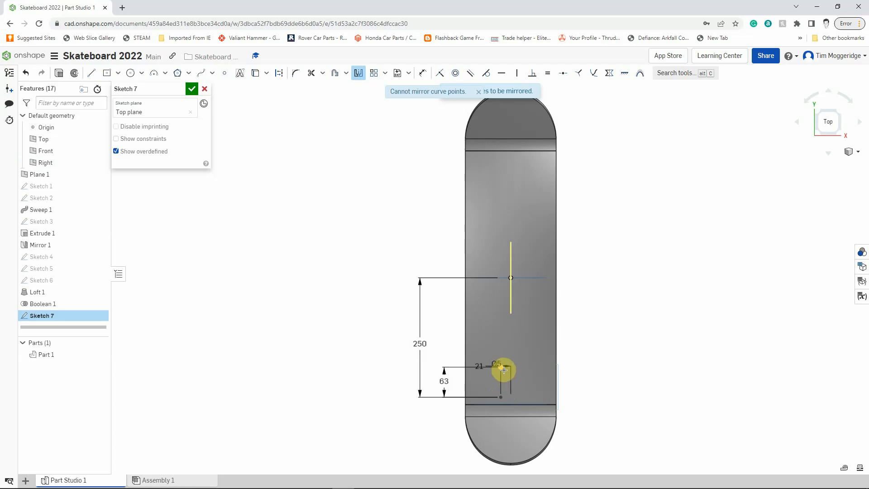
scroll(500, 386, "up", 3)
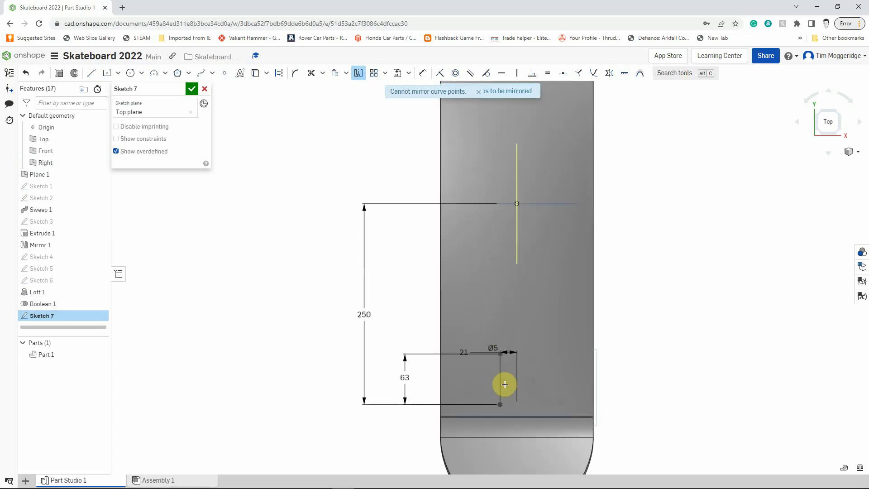
scroll(506, 384, "up", 5)
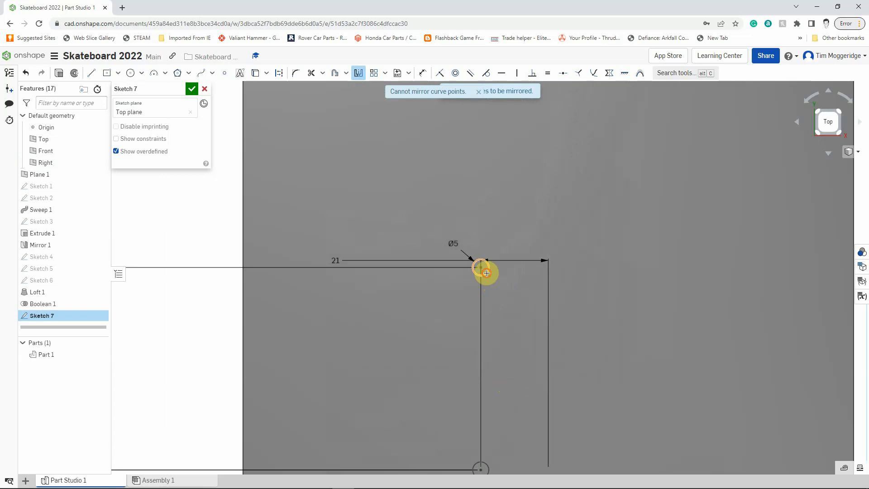
left_click(487, 273)
scroll(506, 333, "down", 5)
scroll(504, 388, "up", 6)
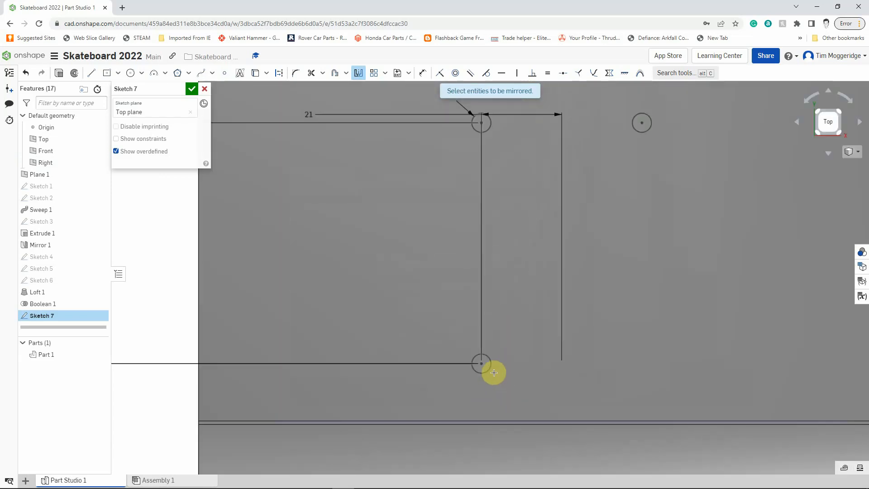
left_click(492, 364)
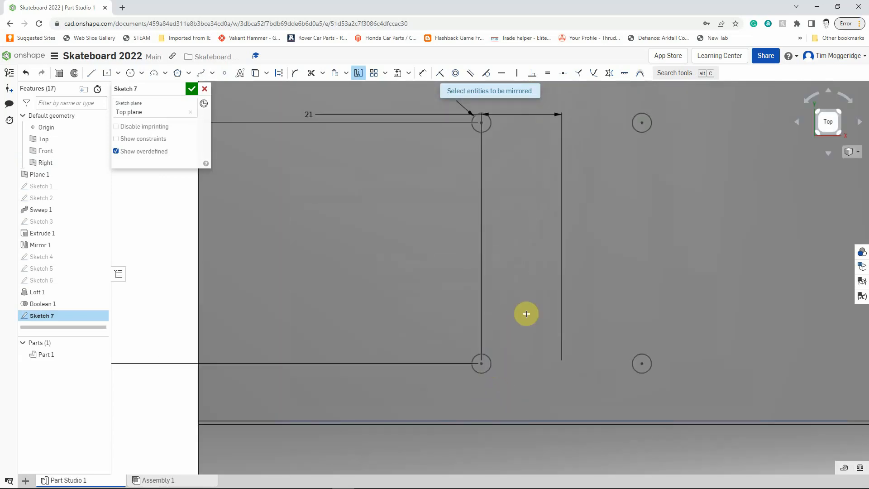
Step: Extrude the four circles as a blind, symmetric Remove cut with a depth of 25 mm through the deck
scroll(524, 312, "down", 3)
scroll(559, 230, "down", 5)
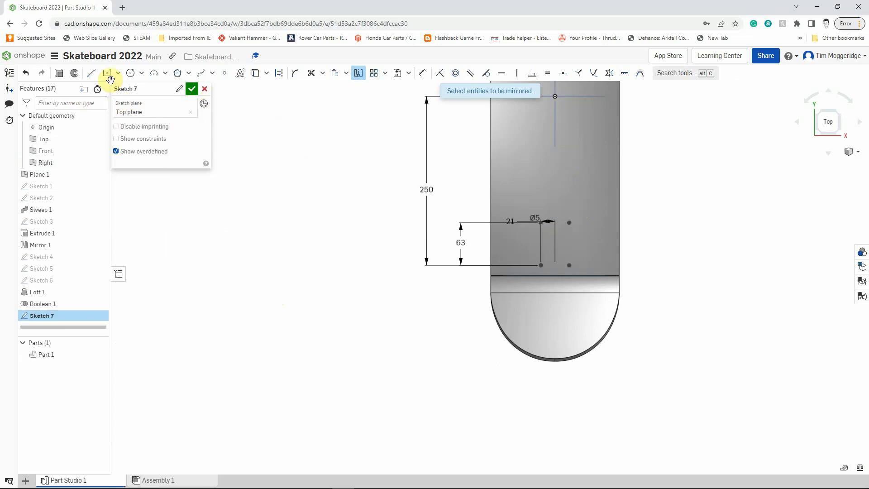
left_click(58, 73)
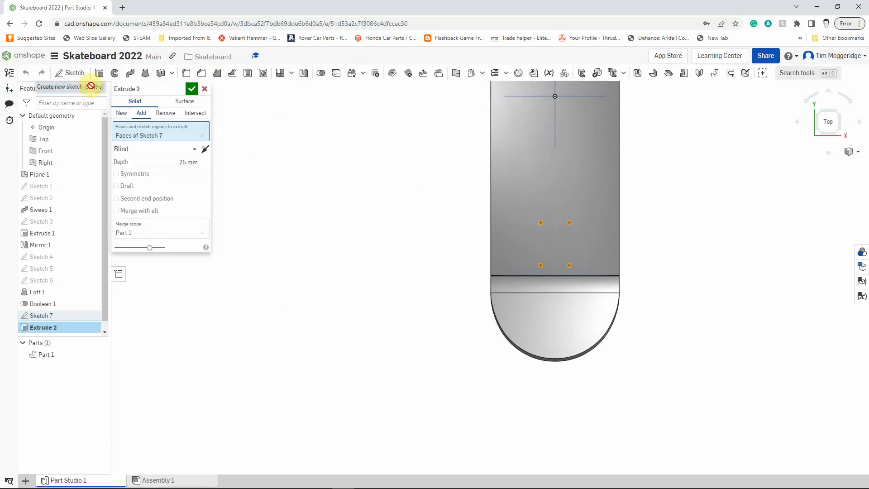
left_click(161, 117)
right_click_drag(314, 213, 294, 188)
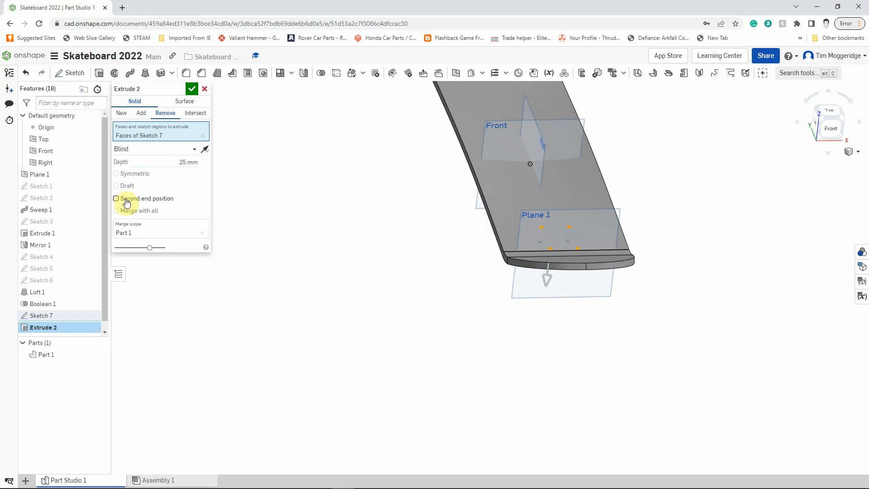
left_click(117, 173)
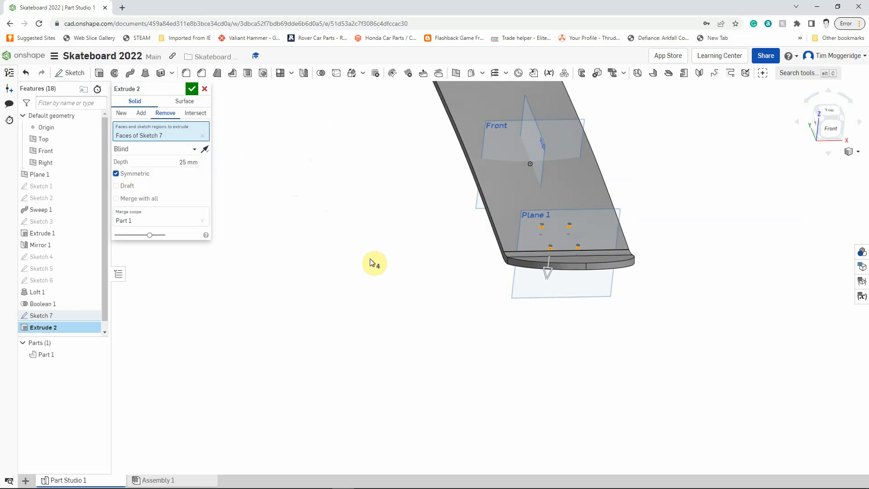
right_click_drag(370, 263, 387, 309)
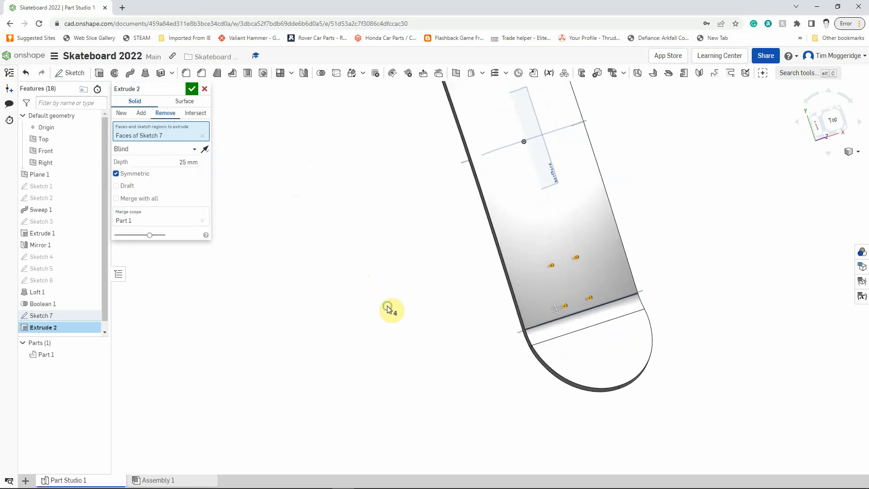
left_click(189, 88)
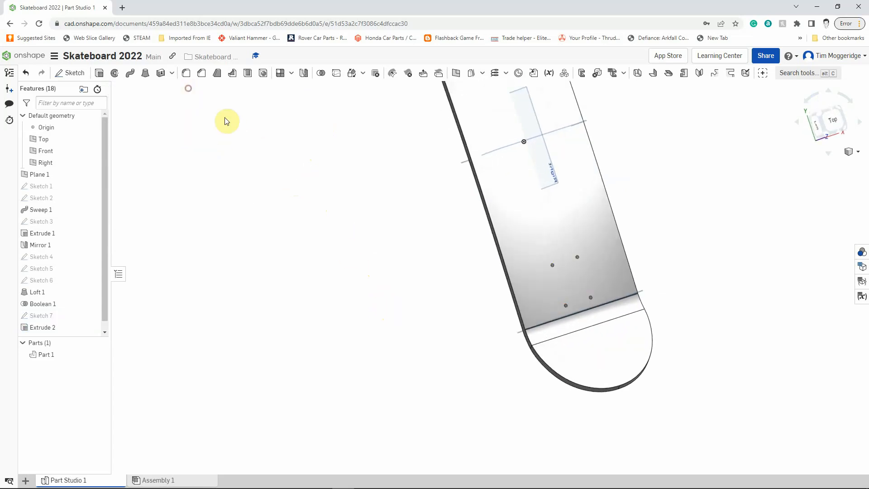
Step: Mirror the four-hole extrude cut across the Front plane to the deck's other end, using a feature mirror
mouse_move(366, 225)
right_mouse_down()
mouse_move(350, 231)
mouse_move(351, 221)
right_mouse_up()
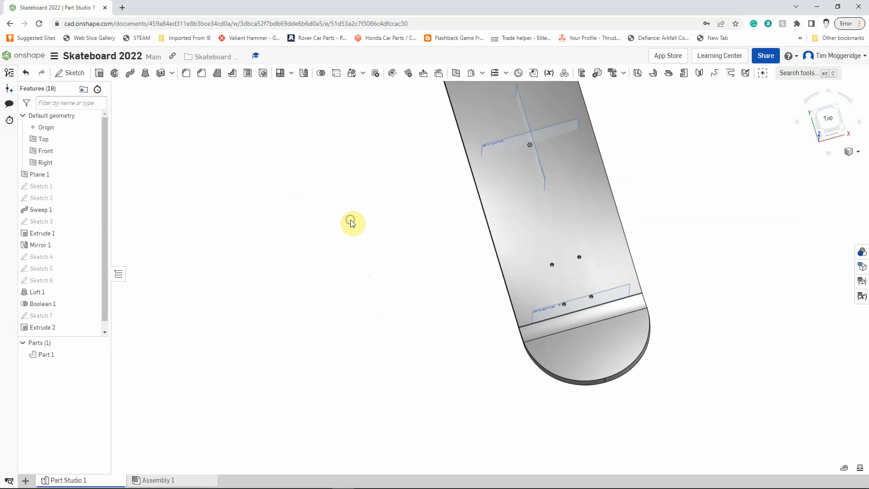
scroll(352, 223, "up", 5)
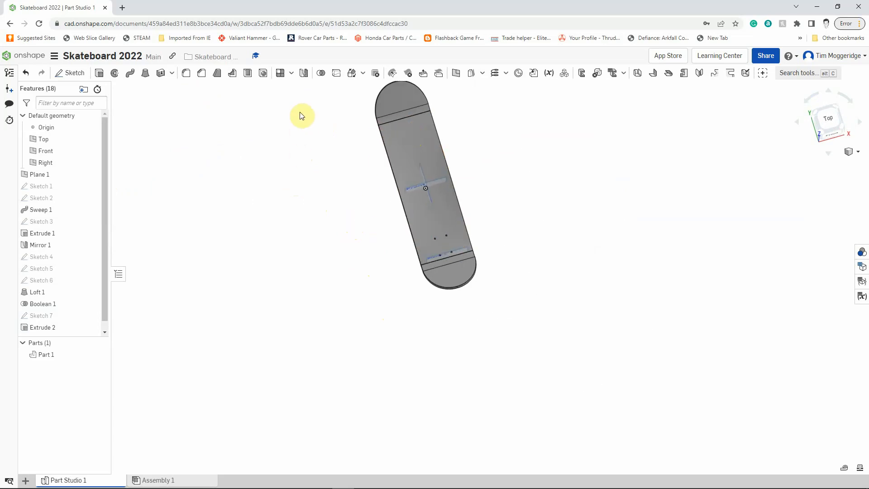
left_click(304, 74)
left_click(154, 105)
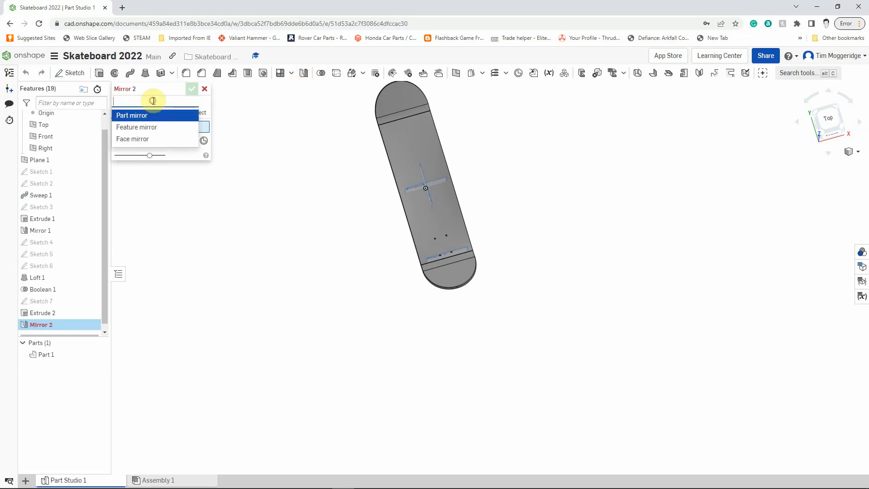
left_click(154, 127)
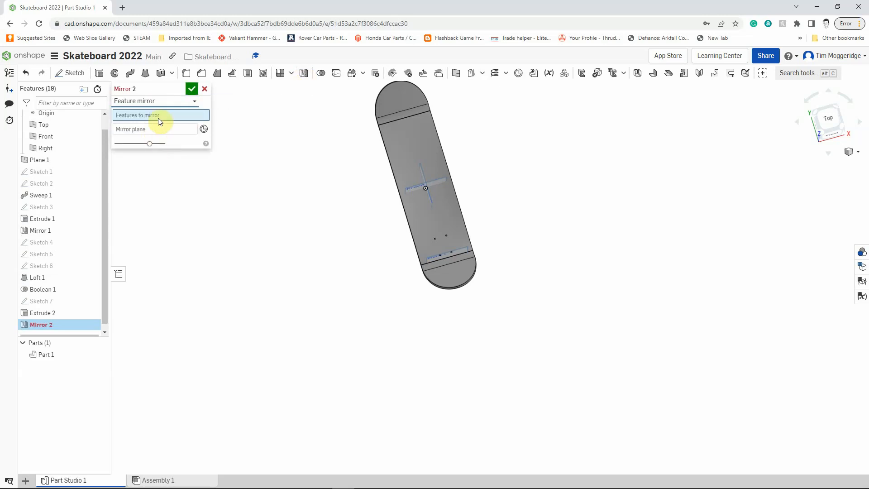
left_click(55, 313)
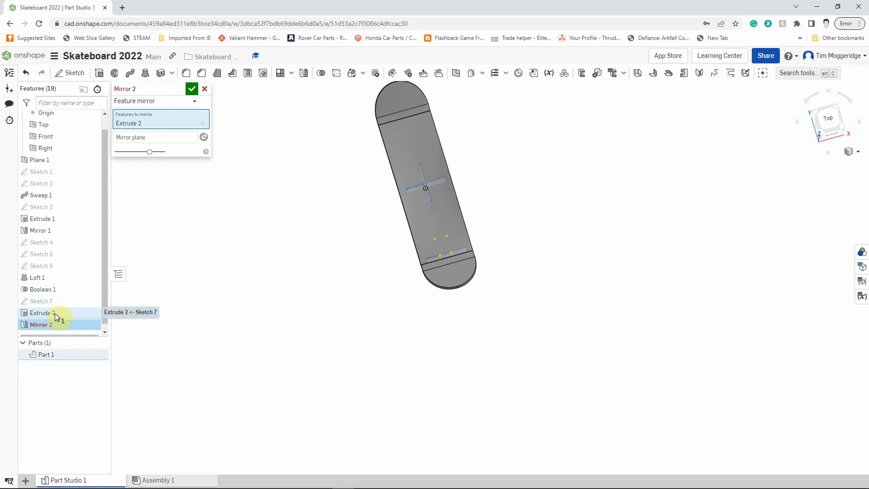
left_click(125, 140)
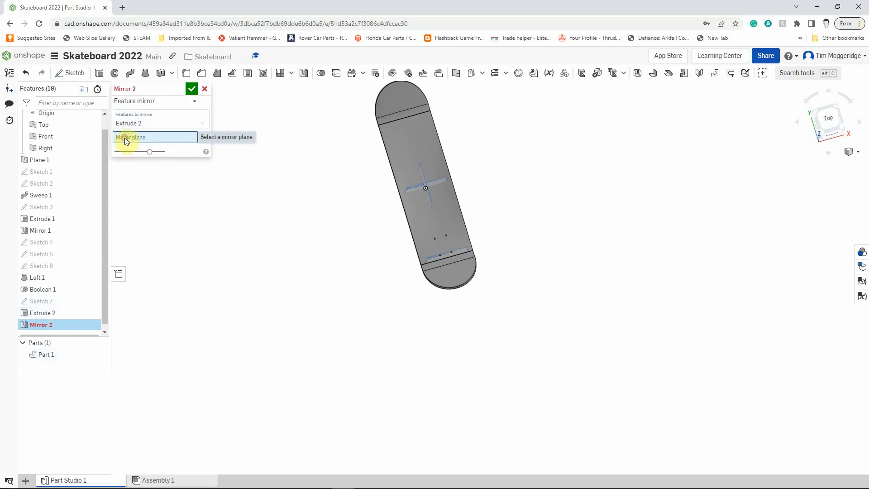
left_click(58, 137)
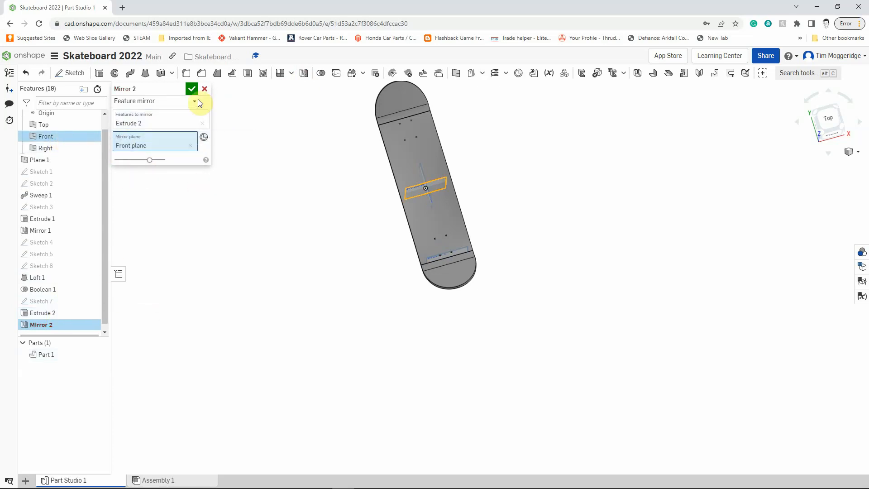
left_click(189, 89)
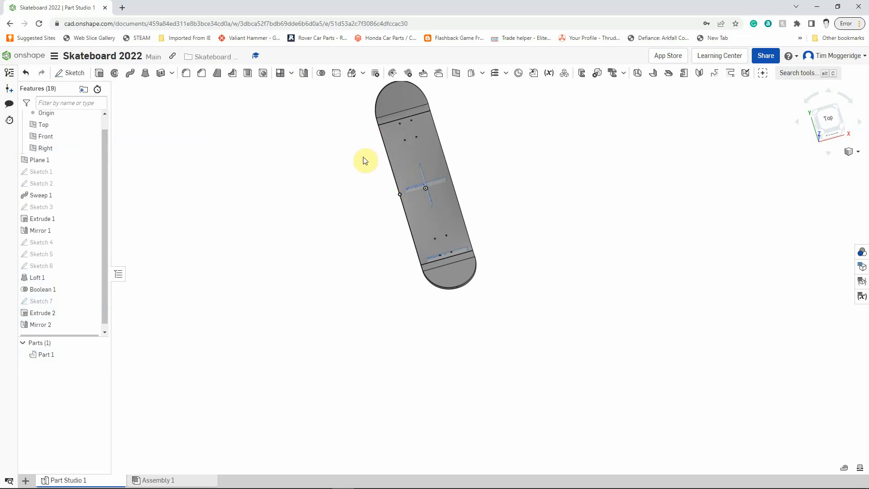
Step: Chamfer the top edges of the four mirrored truck holes at the deck's far end with a 2 mm equal distance
scroll(371, 110, "up", 6)
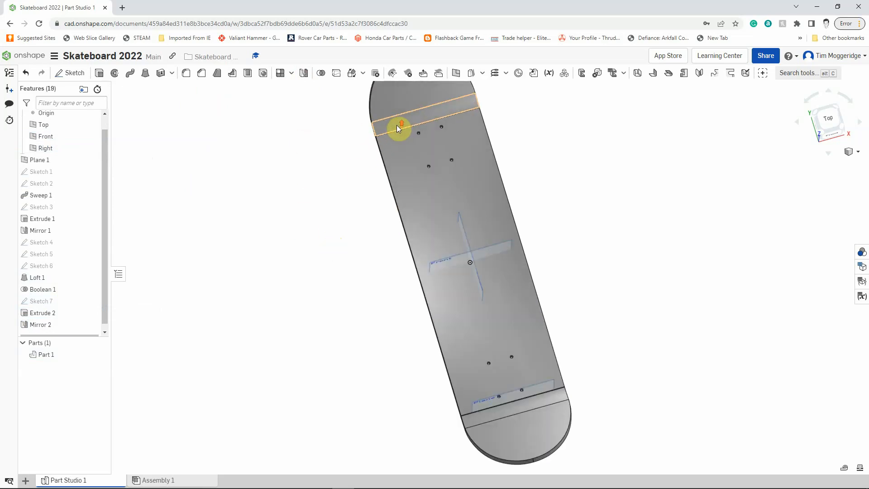
scroll(396, 128, "up", 2)
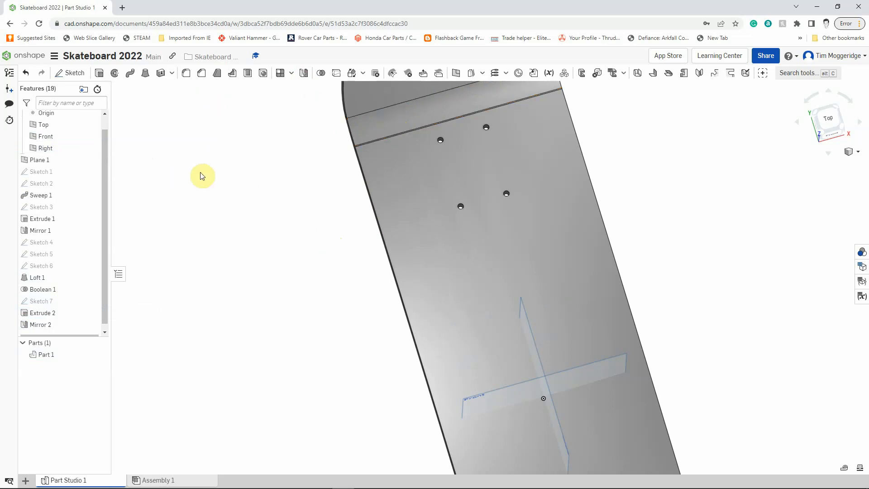
left_click(201, 75)
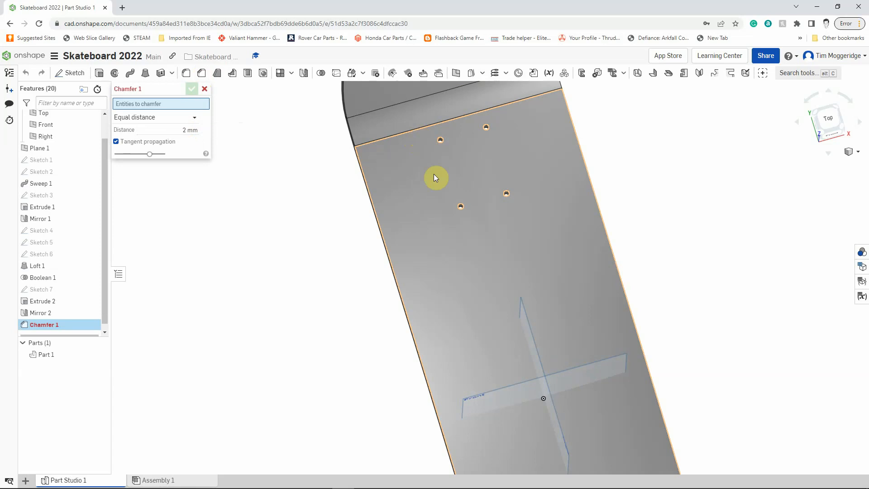
left_click(441, 143)
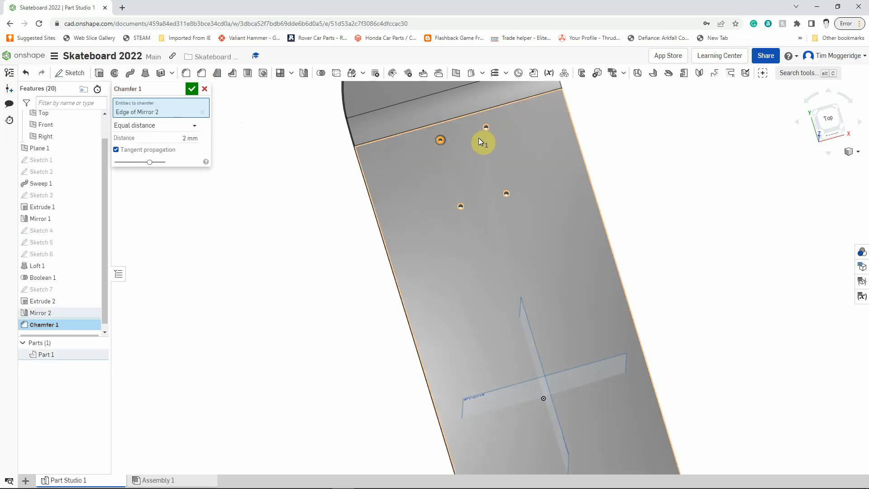
left_click(485, 129)
scroll(502, 194, "up", 5)
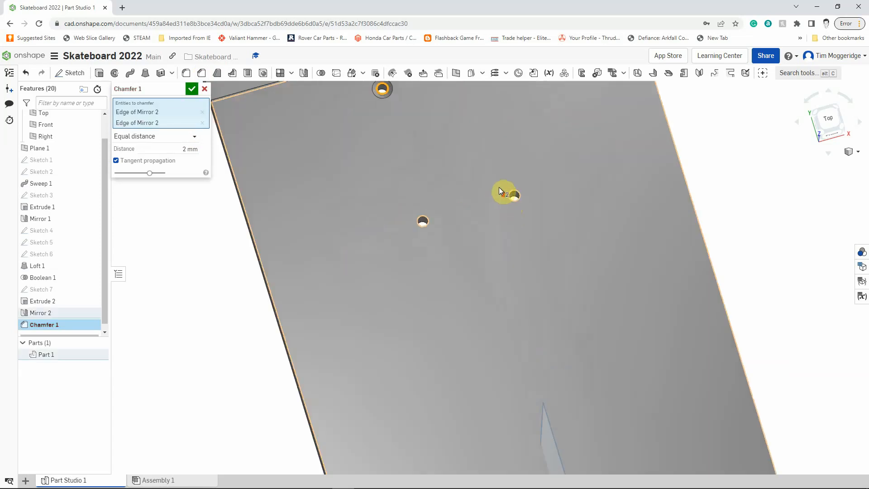
scroll(500, 189, "up", 3)
left_click(531, 222)
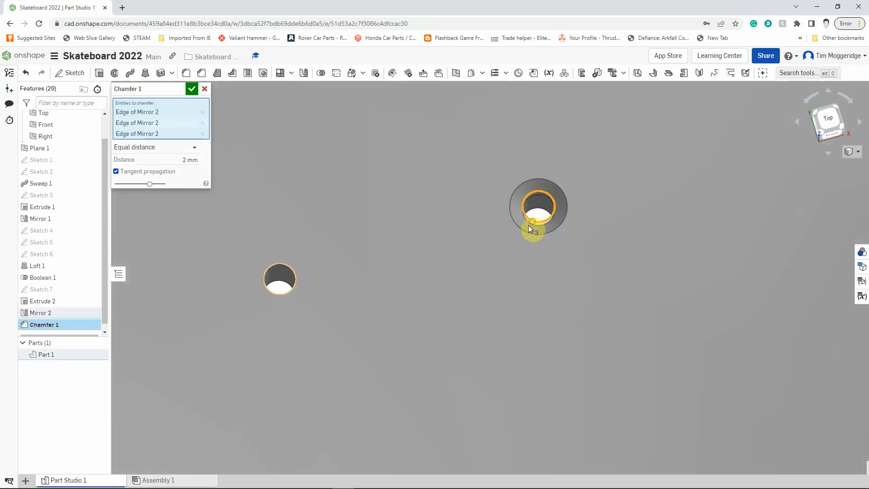
left_click(287, 263)
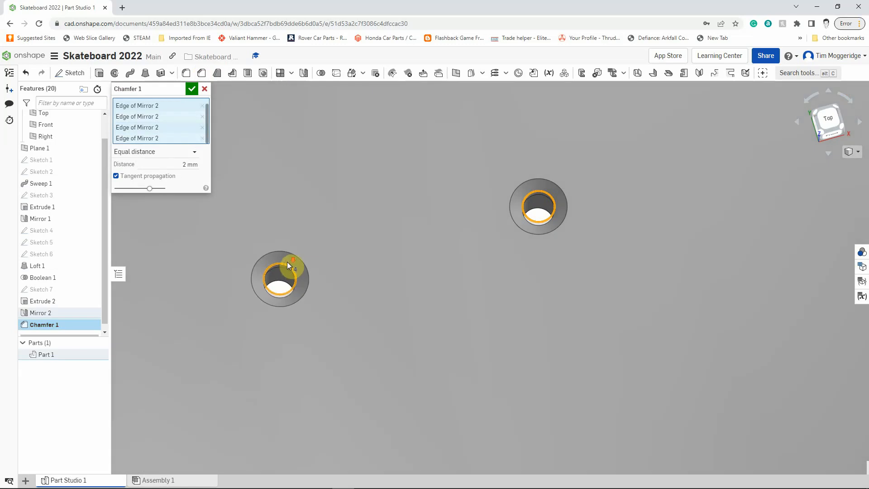
Step: Add the top edges of the four truck holes at the deck's other end to the 2 mm chamfer and accept it
scroll(287, 260, "down", 5)
scroll(290, 258, "down", 5)
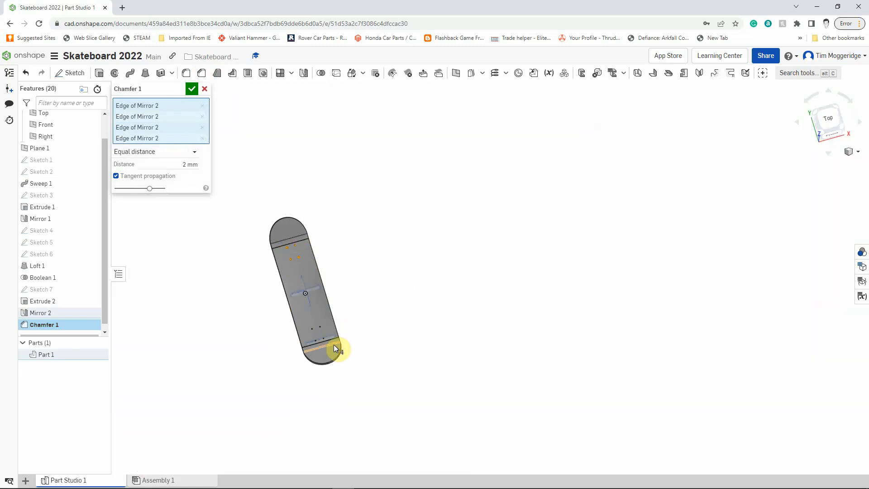
scroll(295, 304, "up", 3)
scroll(295, 304, "up", 5)
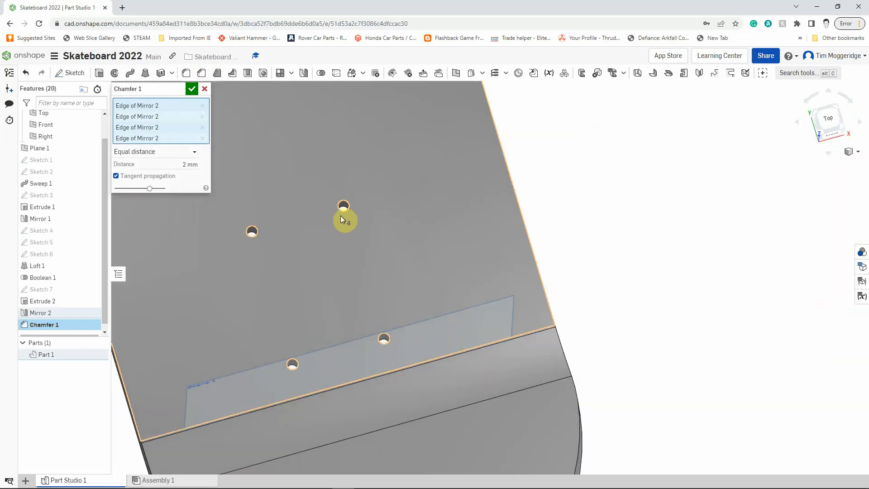
left_click(340, 209)
left_click(258, 233)
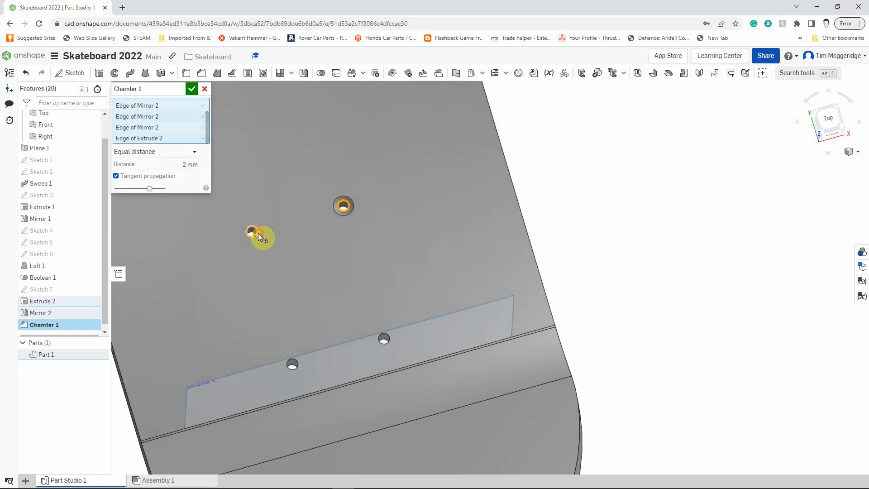
left_click(386, 334)
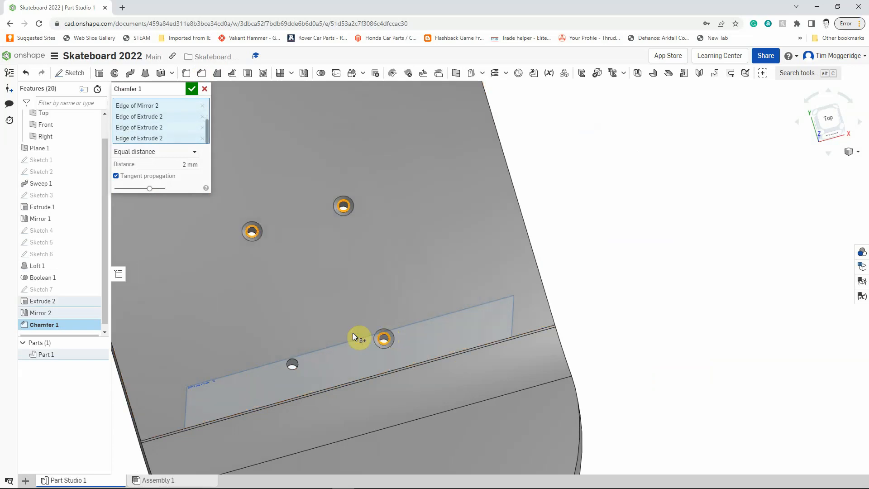
left_click(293, 362)
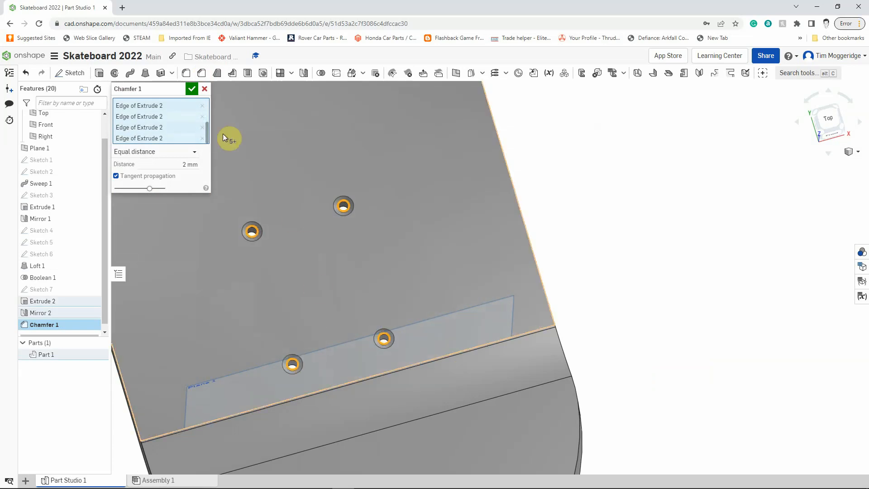
left_click(190, 90)
Step: Start a circular edge fillet with a 4 mm radius on the deck's upper outer edges, along the side and around both ends
scroll(232, 159, "down", 10)
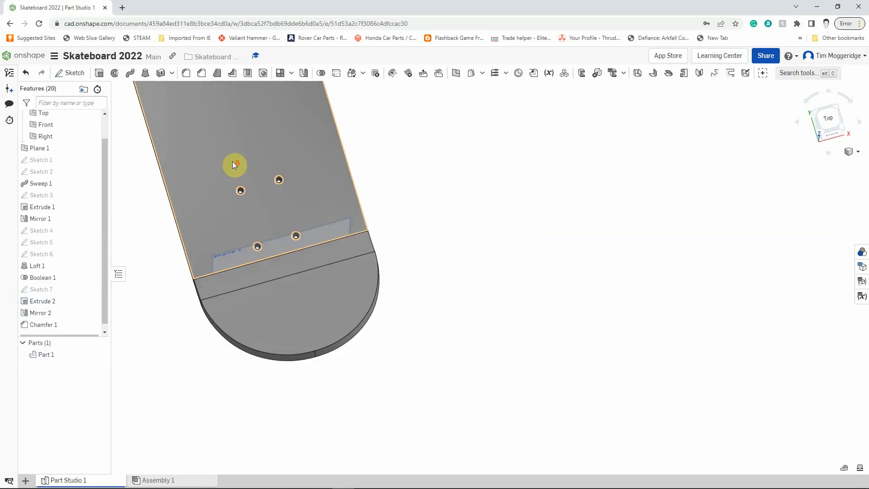
right_click(509, 230)
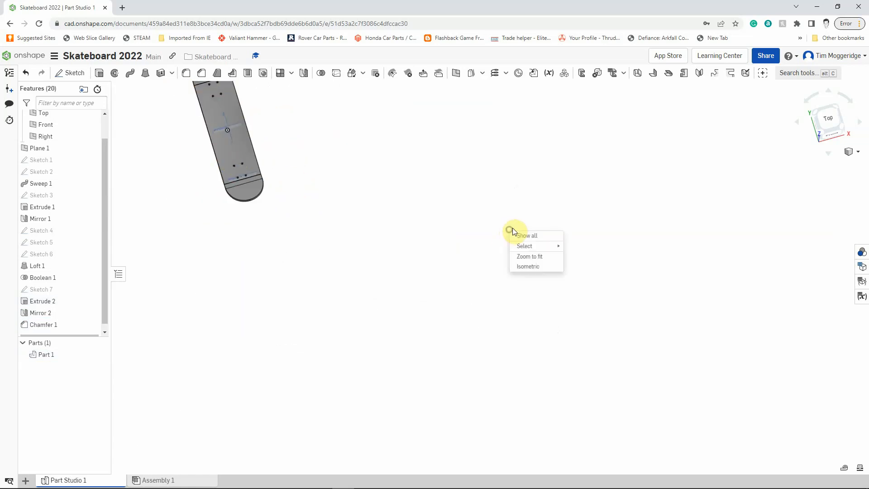
left_click(535, 267)
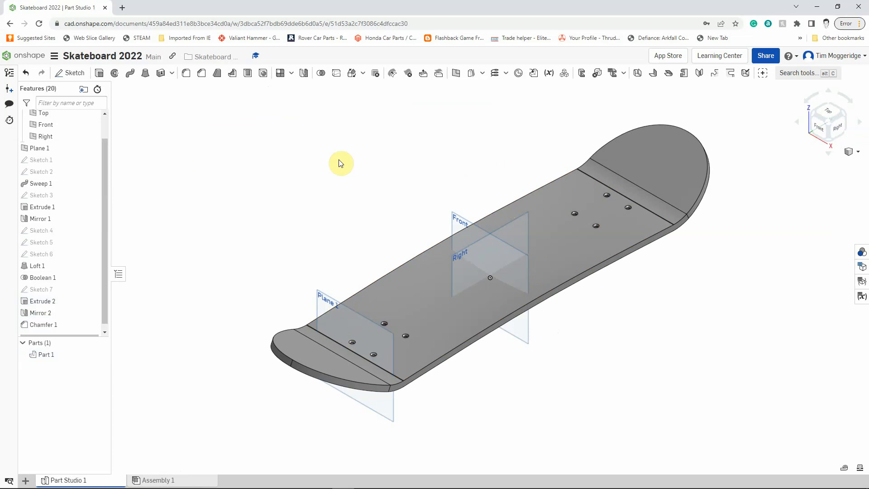
left_click(186, 73)
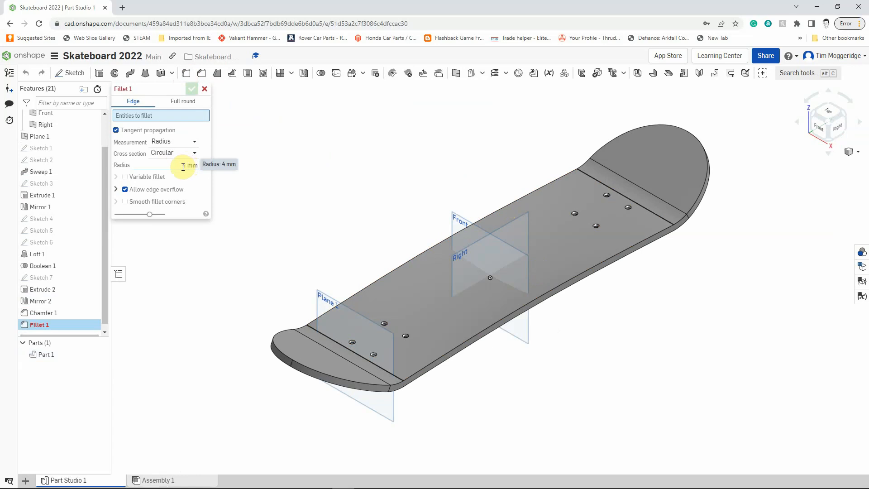
left_click(398, 266)
left_click(296, 326)
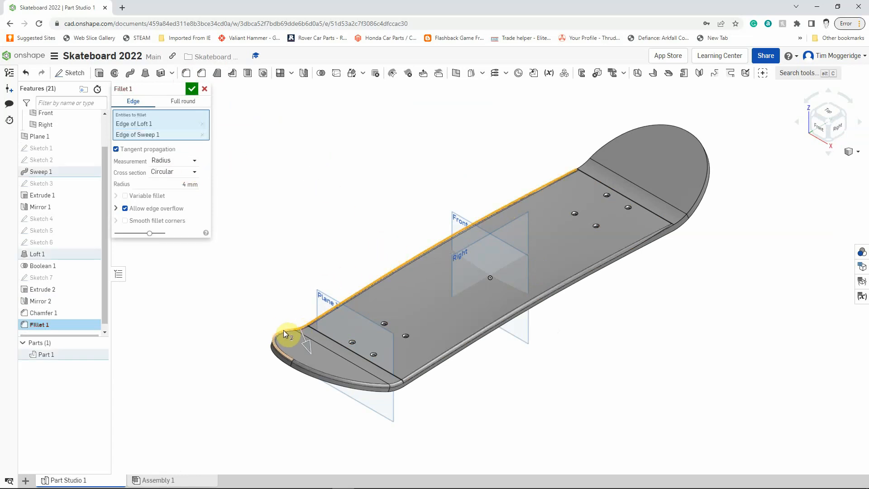
left_click(283, 331)
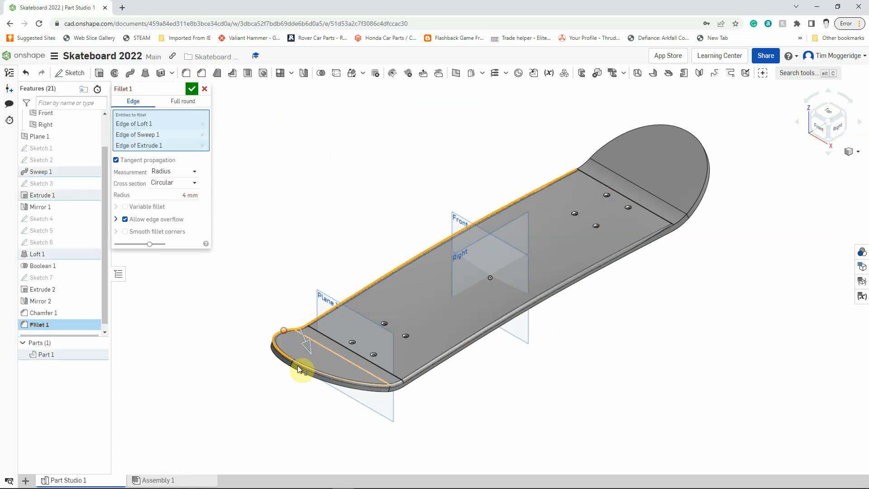
left_click(680, 218)
left_click(699, 186)
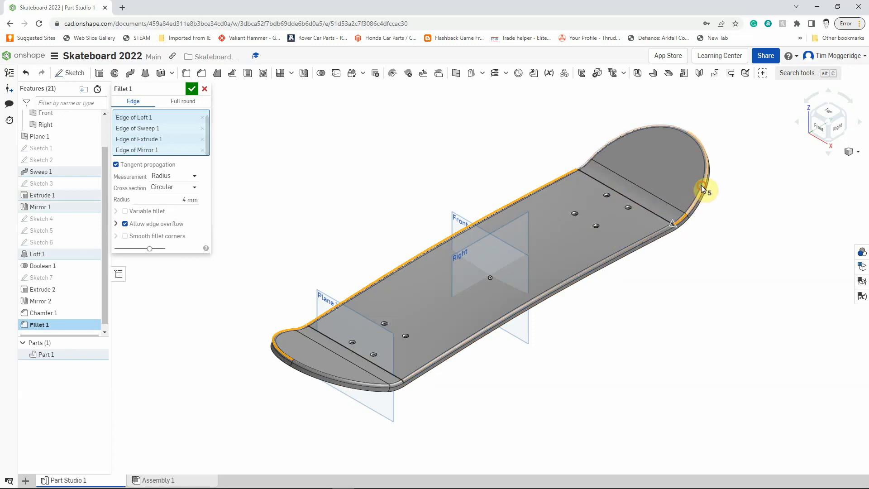
scroll(607, 145, "down", 5)
scroll(636, 148, "up", 5)
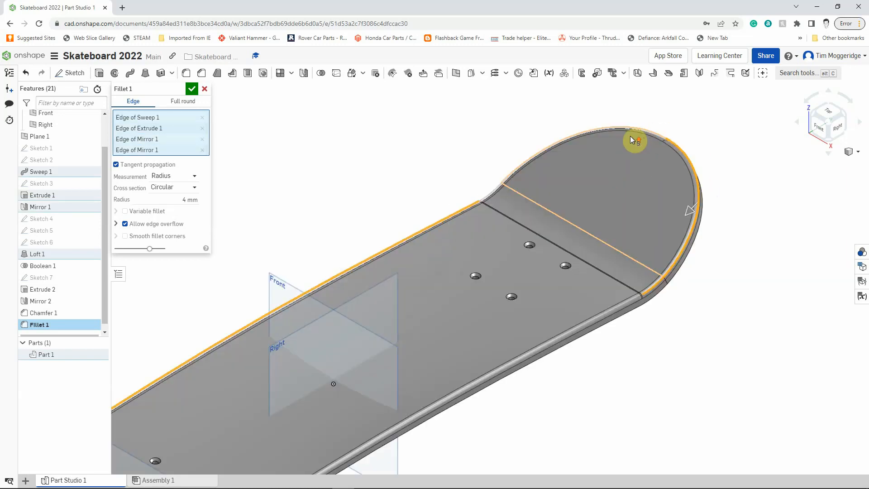
Step: Add the deck's long lower side edges and the lower edges of the mirrored end to the 4 mm fillet
scroll(656, 204, "down", 5)
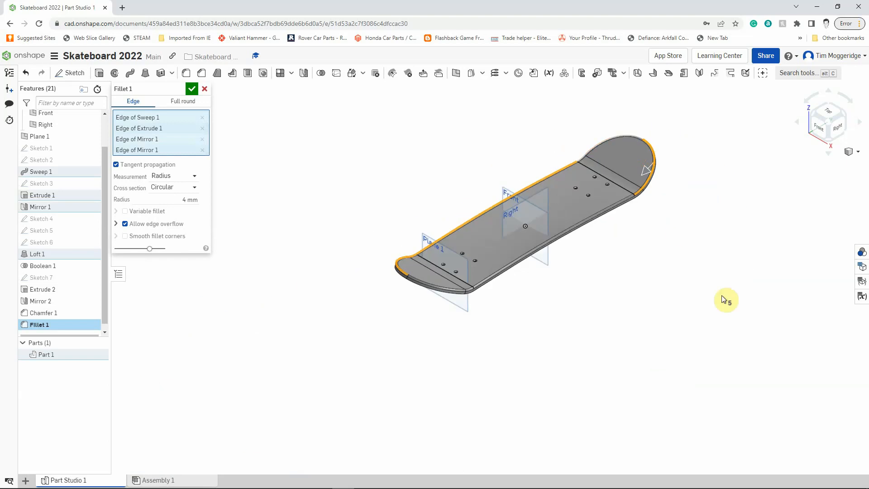
right_click_drag(723, 297, 626, 224)
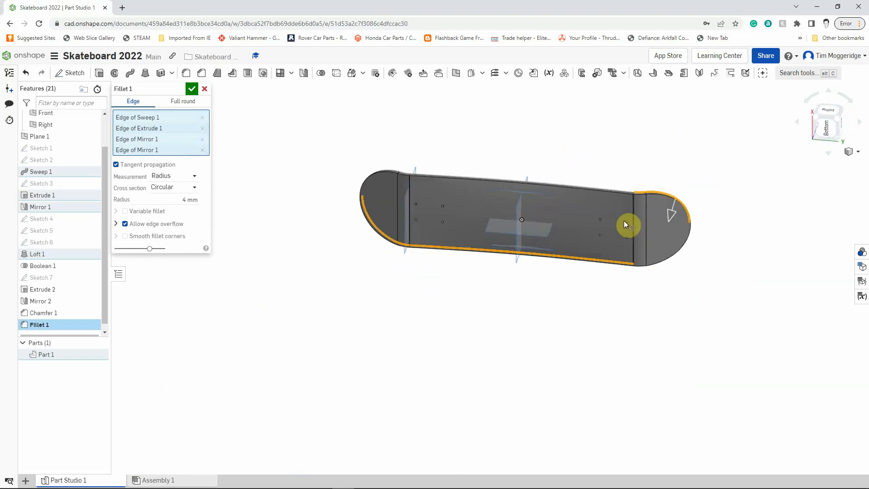
left_click(436, 176)
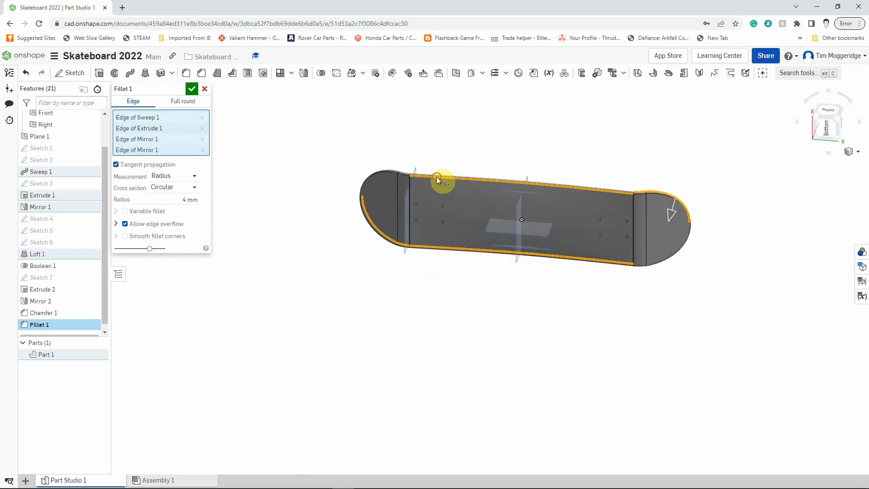
left_click(639, 194)
left_click(655, 193)
right_click_drag(684, 248, 639, 284)
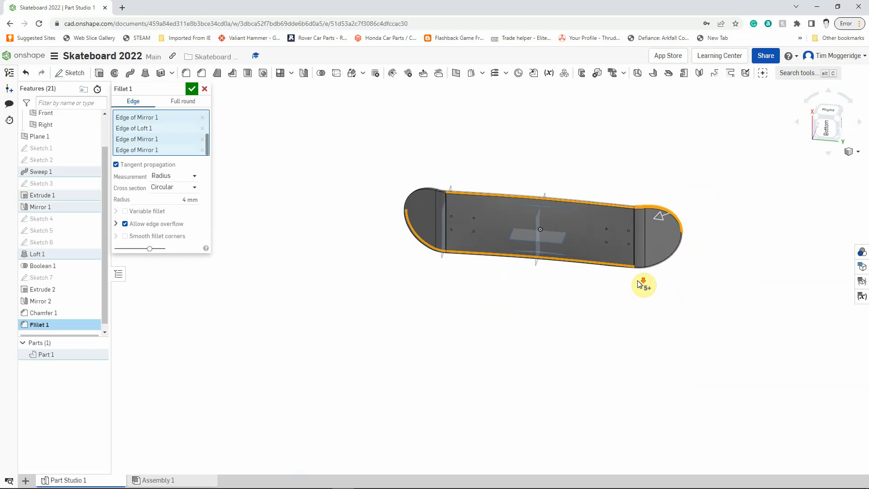
scroll(640, 285, "up", 5)
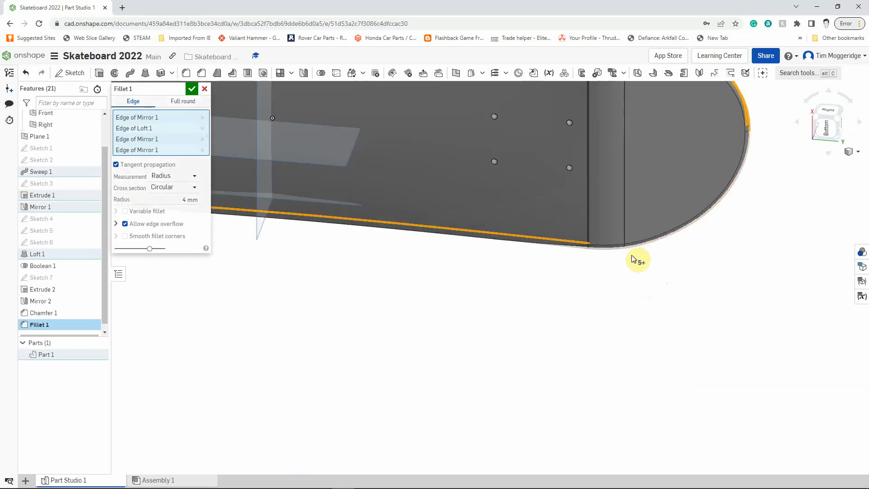
right_click_drag(525, 300, 544, 266)
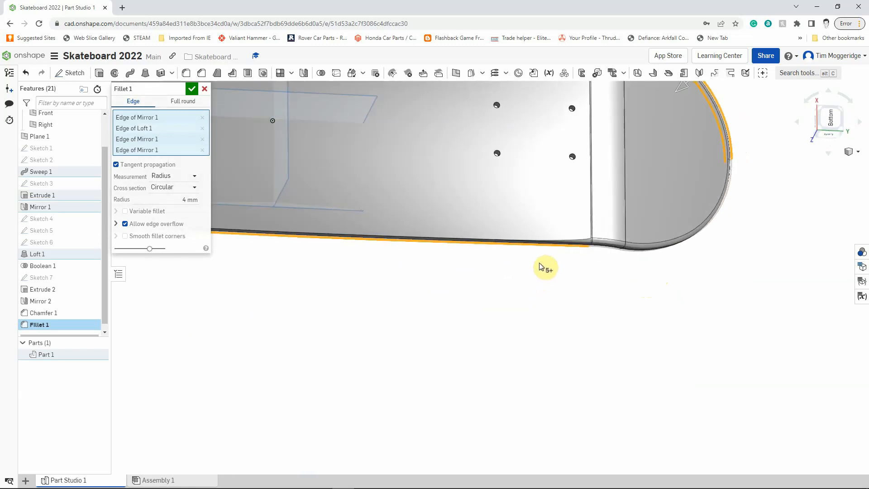
left_click(524, 245)
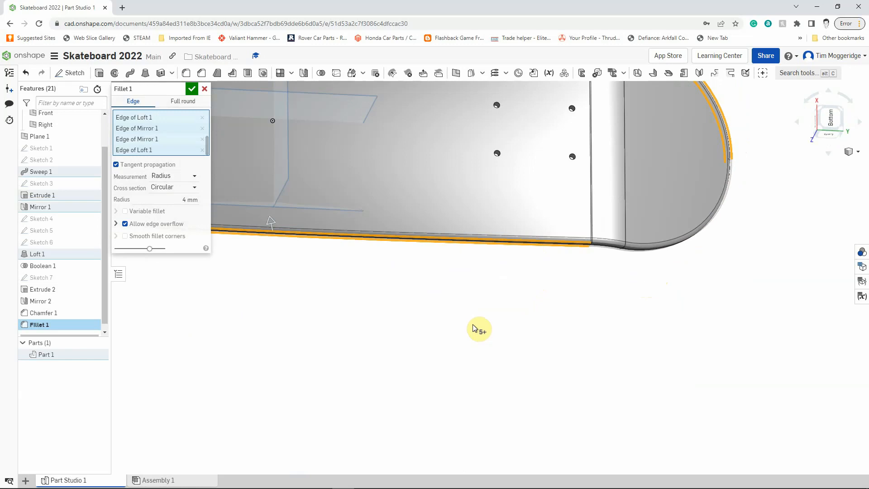
Step: Add the remaining lower rim edges at the original kicked-up end to the 4 mm fillet and accept it
scroll(474, 329, "down", 5)
scroll(267, 264, "up", 2)
scroll(295, 306, "up", 6)
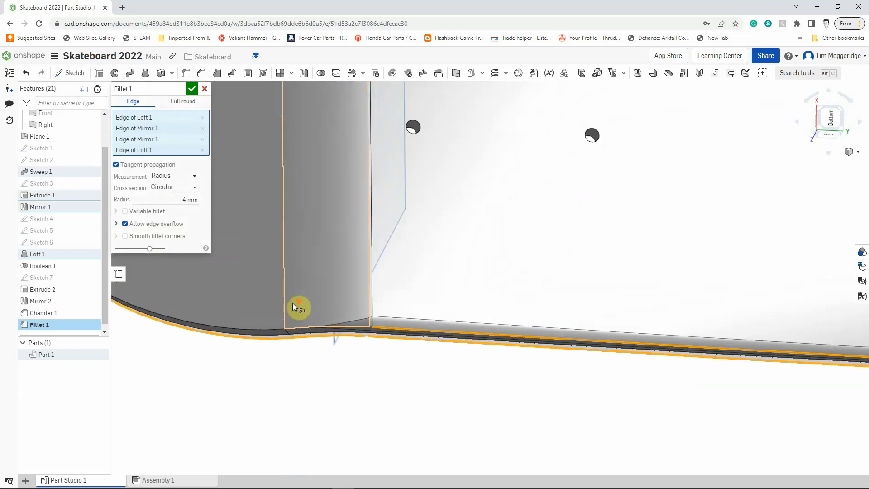
left_click(259, 327)
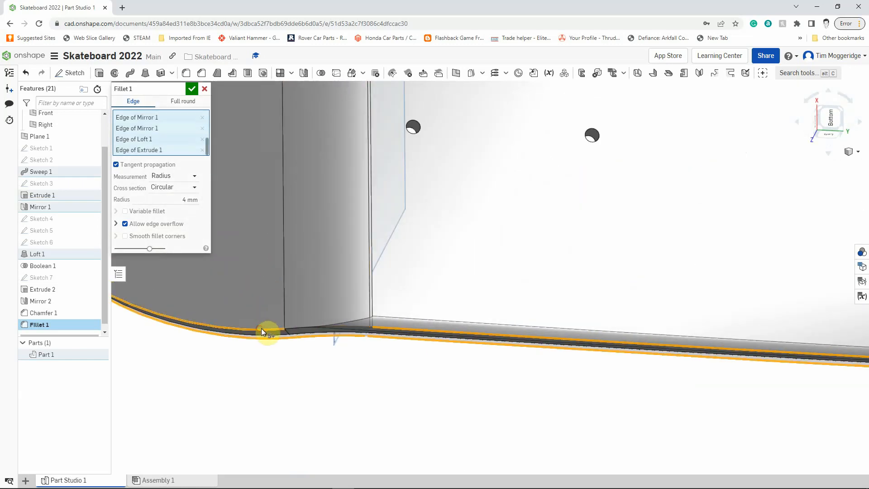
left_click(291, 327)
scroll(295, 330, "down", 5)
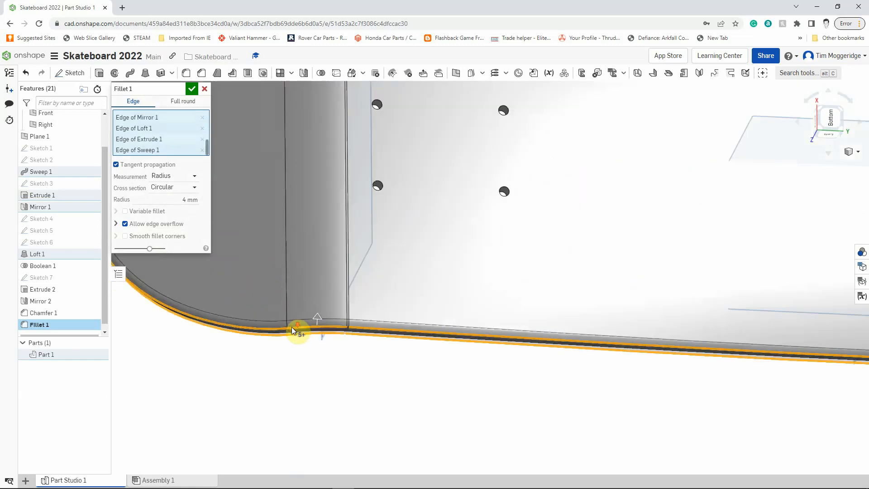
scroll(262, 246, "up", 5)
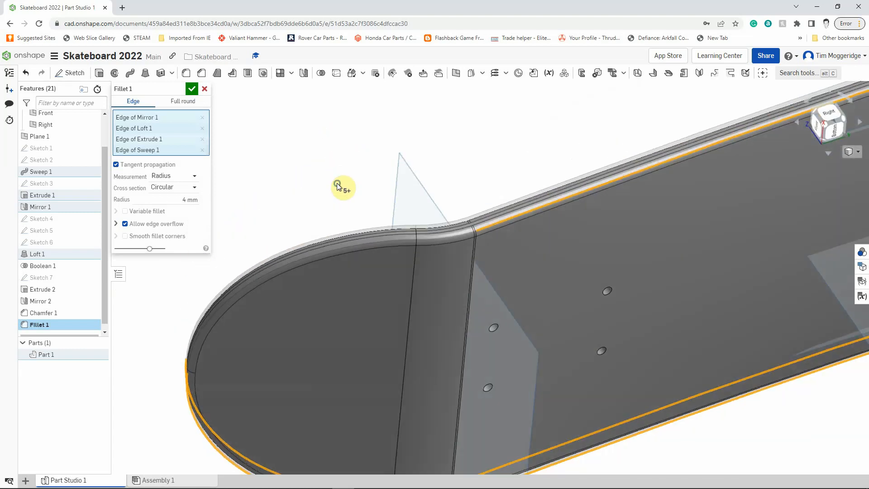
left_click(193, 90)
Step: Restore the isometric view and hide the Top, Front and Right planes, Plane 1 and the origin
scroll(271, 106, "down", 3)
scroll(269, 106, "down", 3)
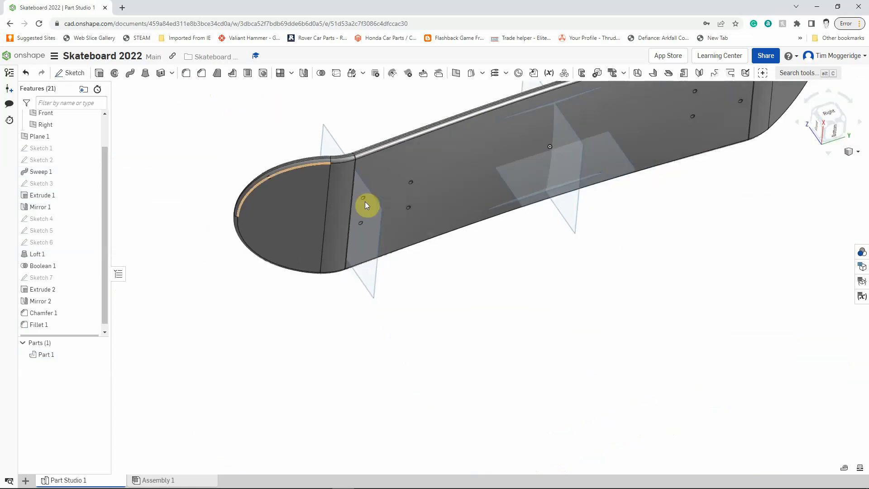
right_click_drag(528, 252, 598, 305)
right_click(641, 251)
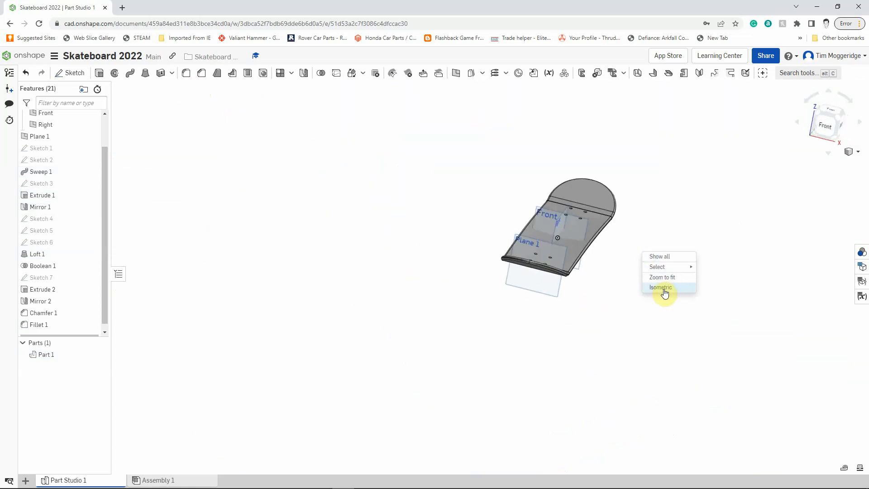
left_click(663, 288)
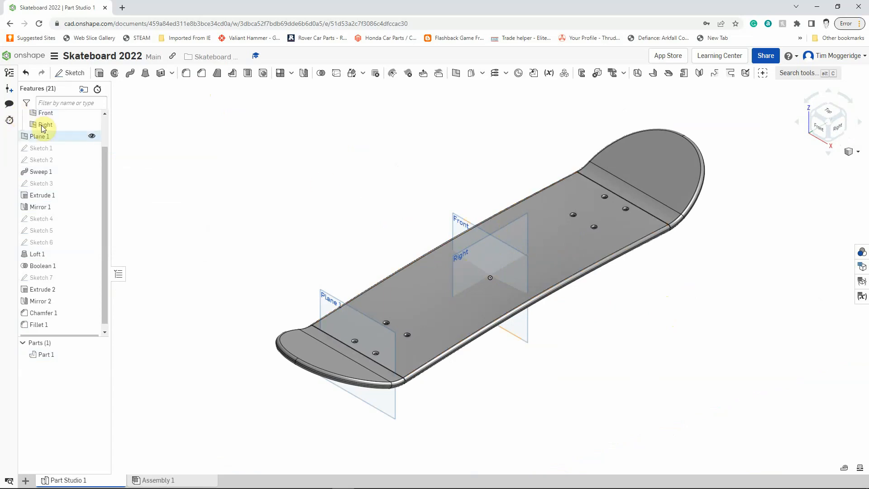
left_click_drag(104, 155, 101, 113)
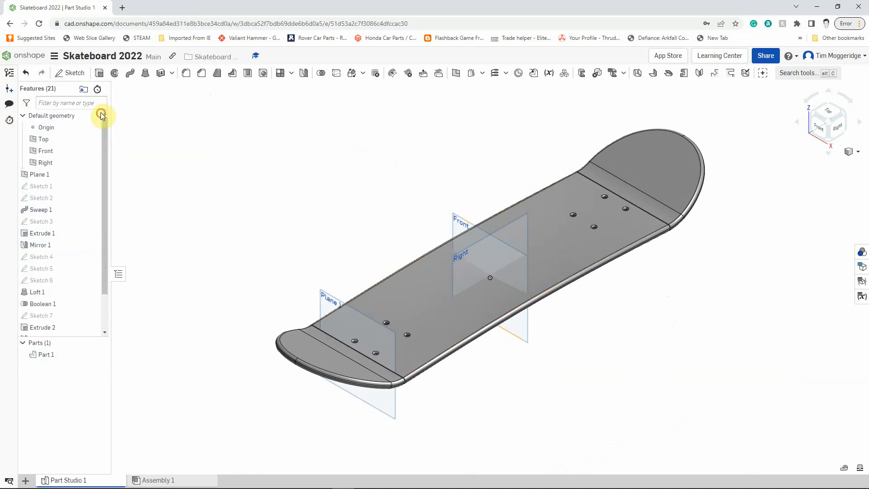
left_click(92, 139)
left_click(92, 150)
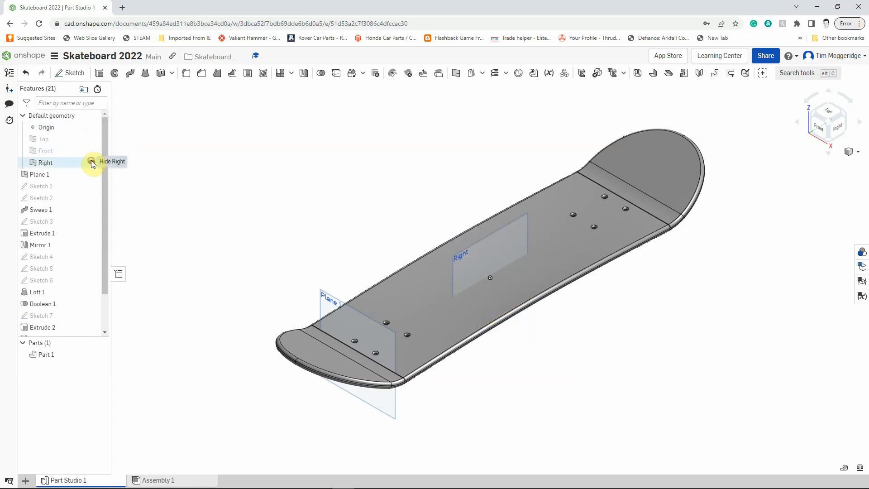
left_click(92, 162)
left_click(92, 175)
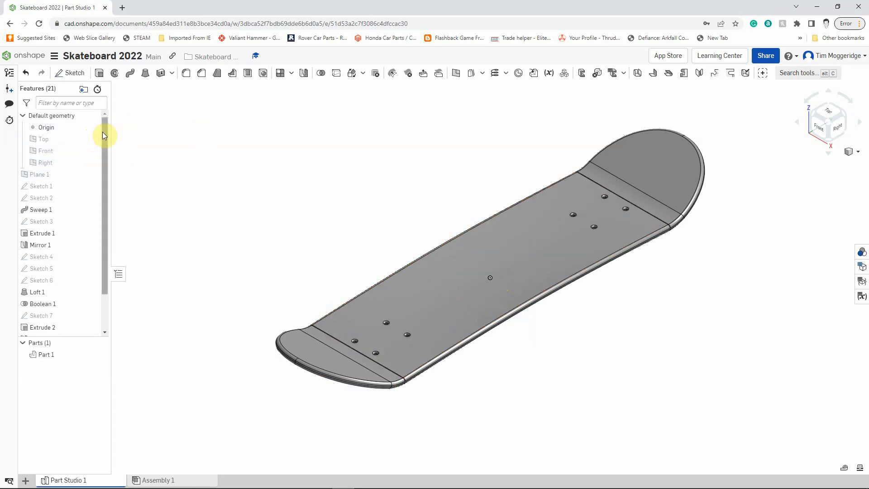
left_click(92, 128)
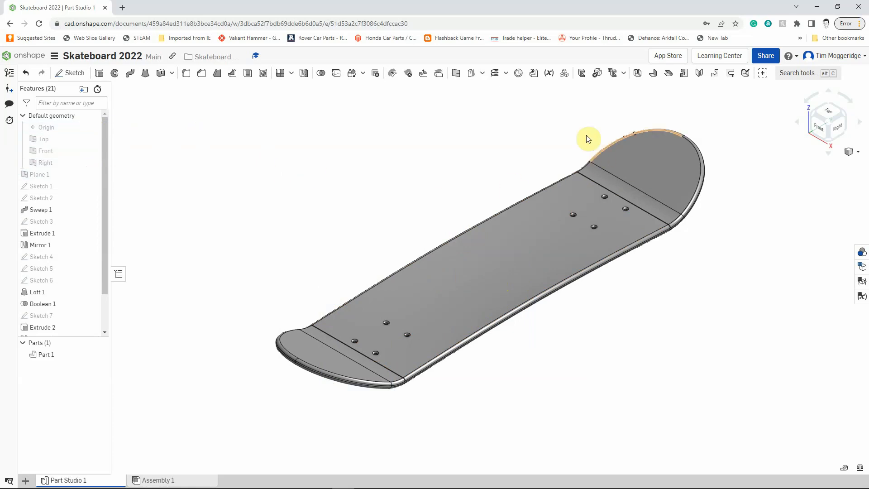